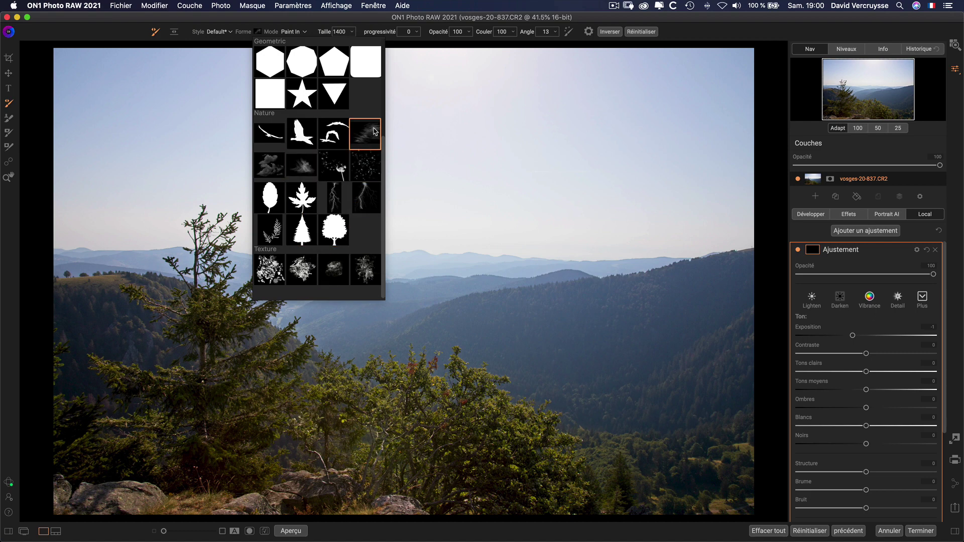
Step: Stamp the wispy Nature cloud shape twice in the sky at size 2500 and raise the local adjustment's exposure to 1.7
click(302, 168)
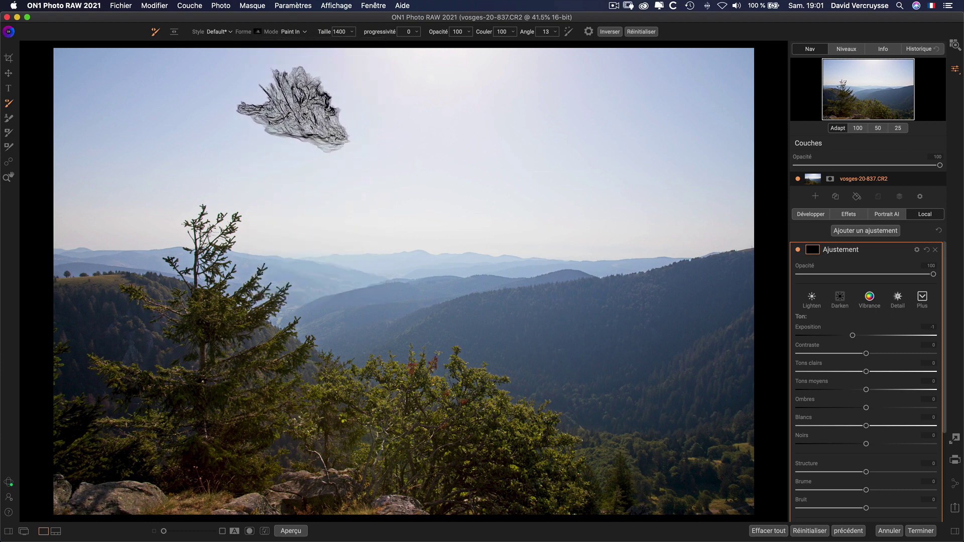
drag(325, 32, 342, 32)
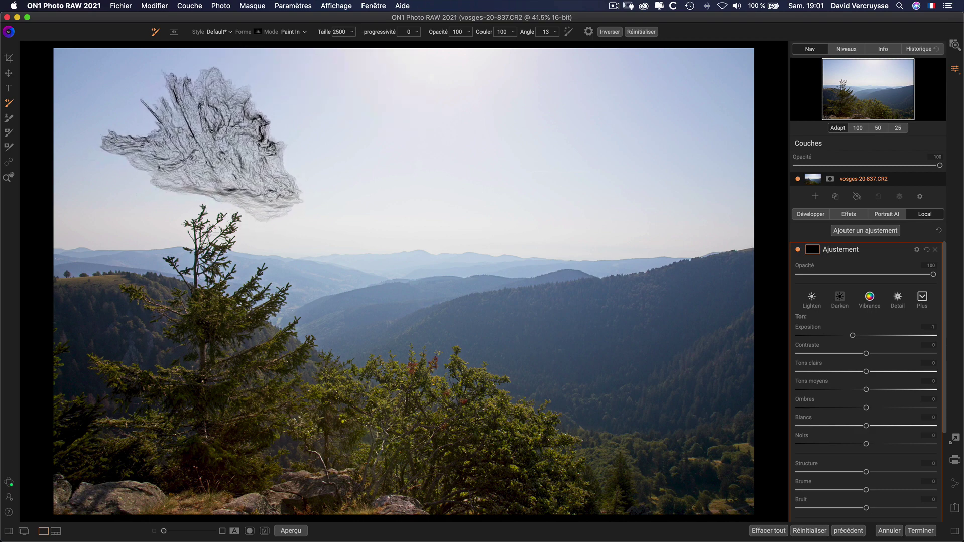
click(203, 136)
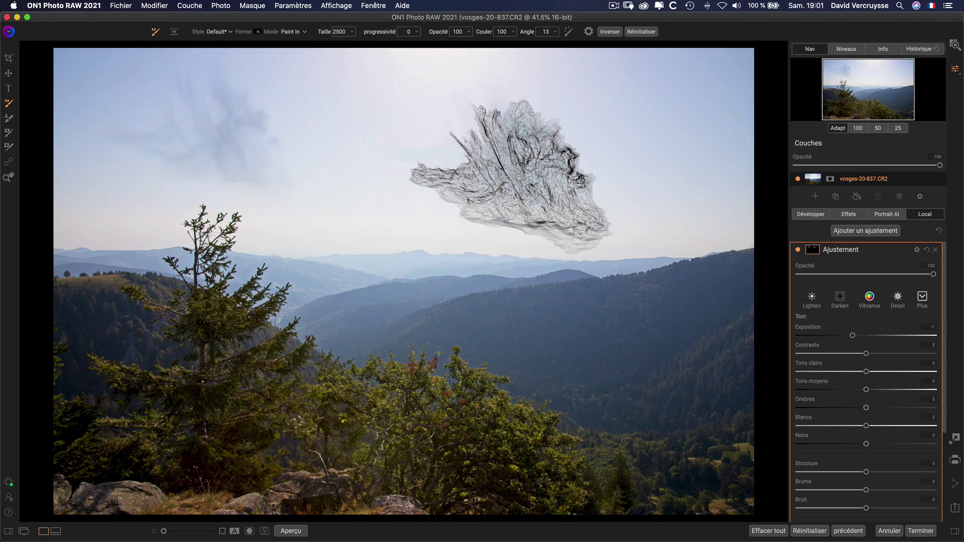
click(502, 125)
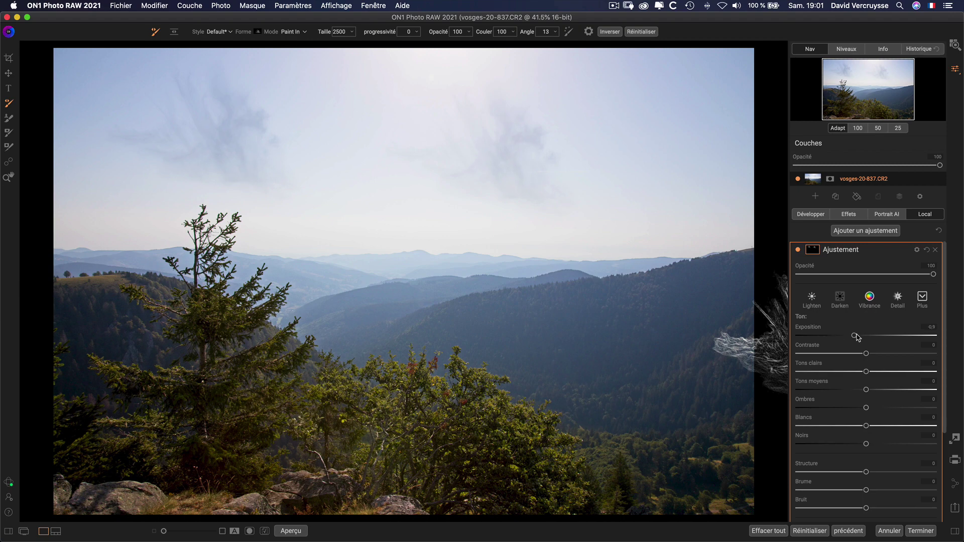
drag(857, 337, 886, 337)
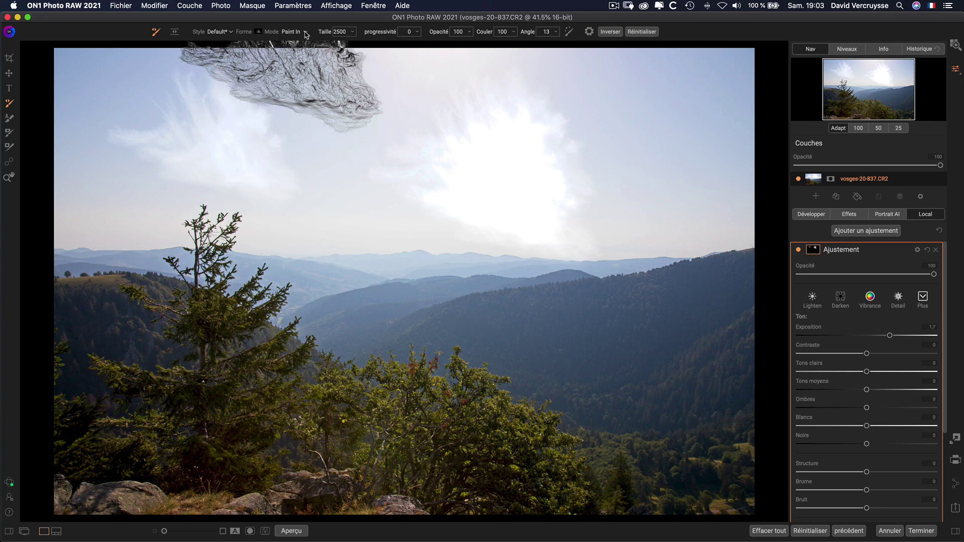
Step: Erase both stamped clouds from the sky with the brush in Peindre mode
click(305, 33)
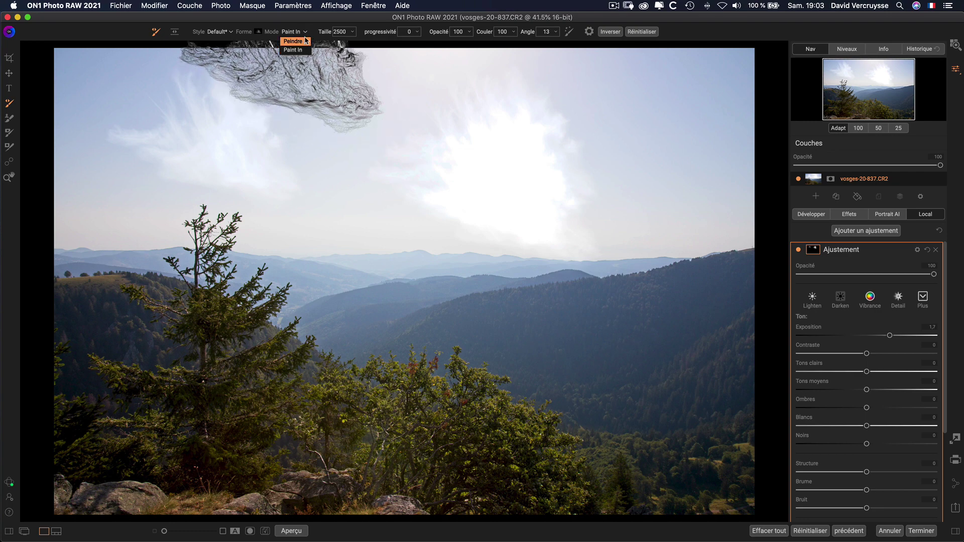
click(303, 42)
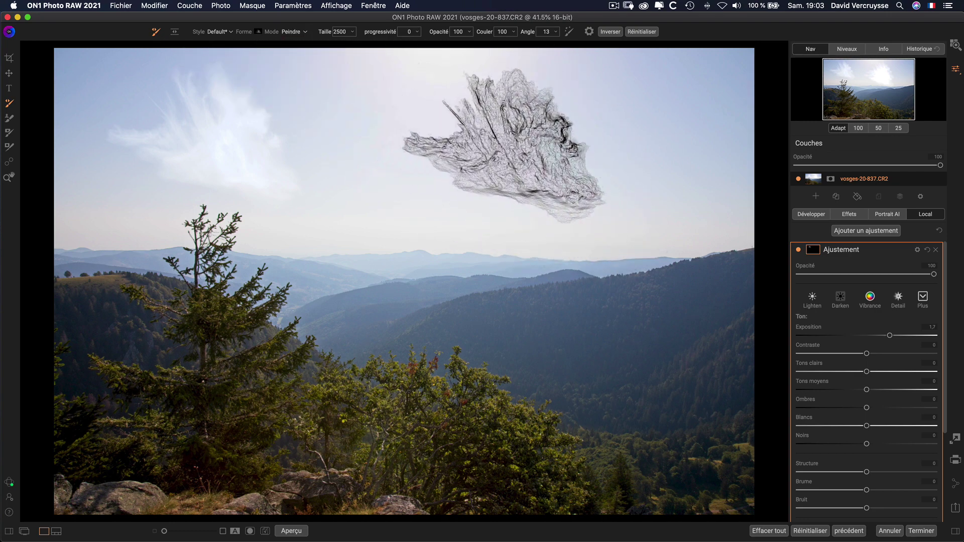
click(303, 31)
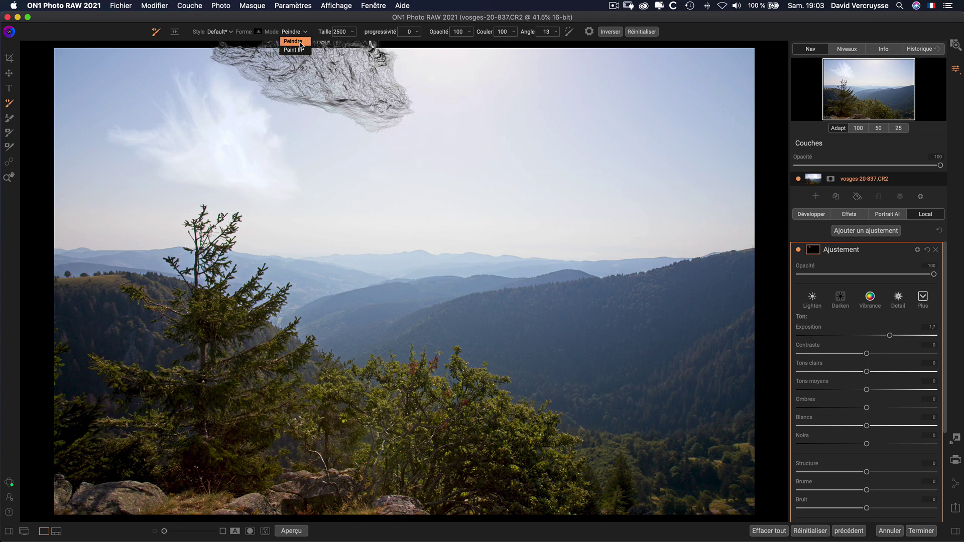
click(300, 43)
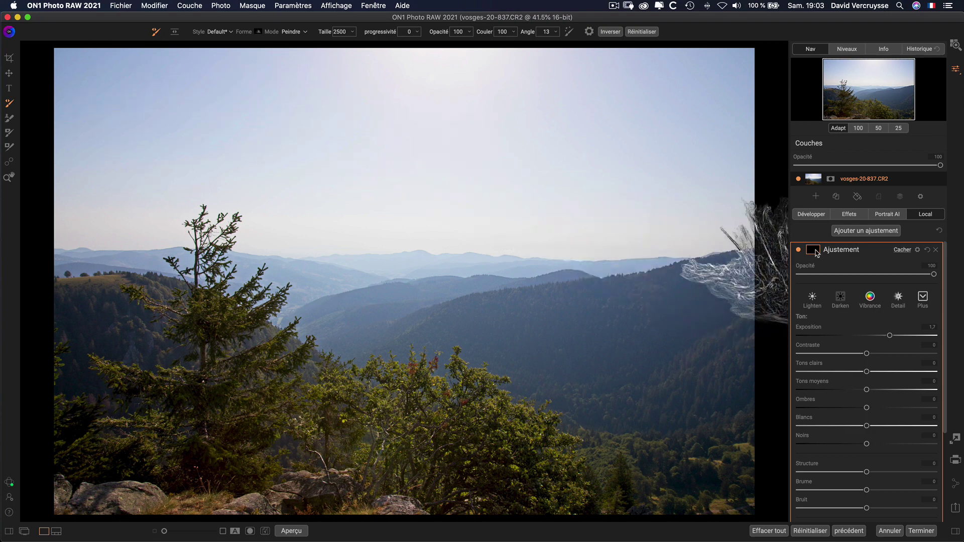
Step: Show the adjustment's mask options and stamp a cloud in the sky's upper-left corner with the brush in Paint In mode
click(813, 251)
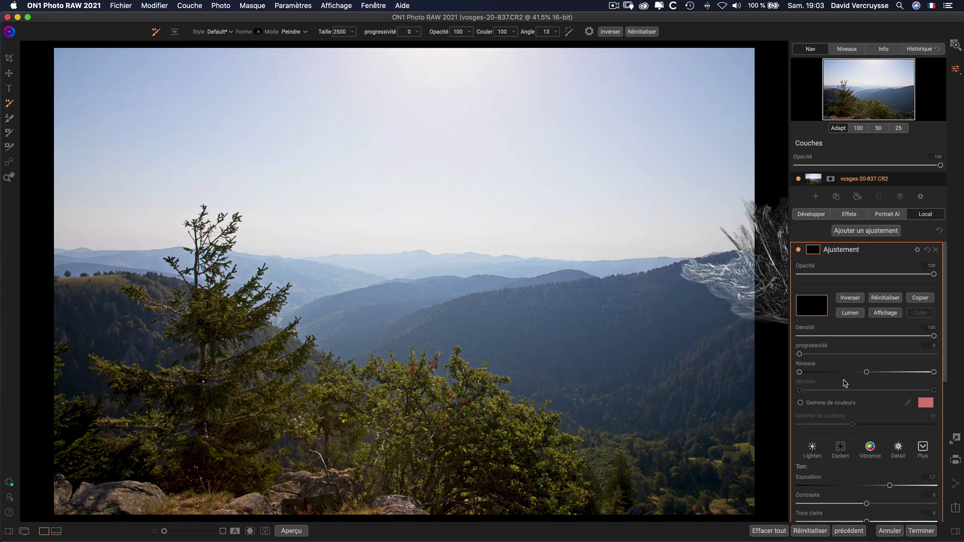
scroll(845, 383, down, 2)
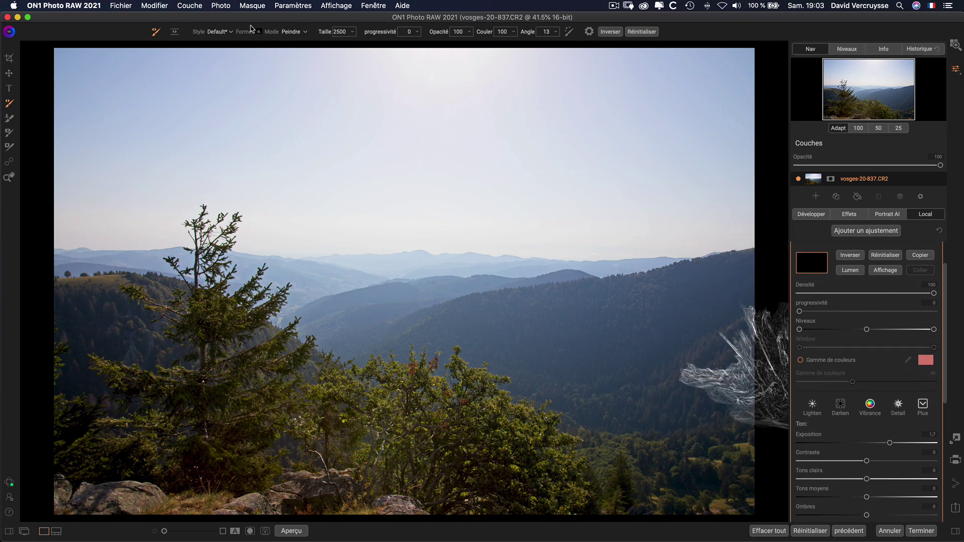
click(292, 33)
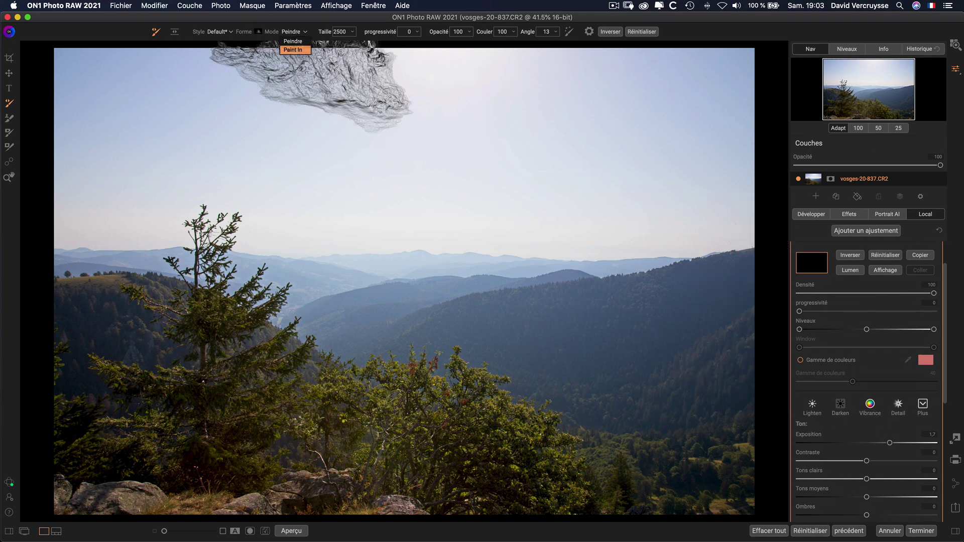
click(293, 50)
mouse_move(143, 123)
mouse_down()
mouse_move(118, 103)
mouse_move(128, 105)
mouse_up()
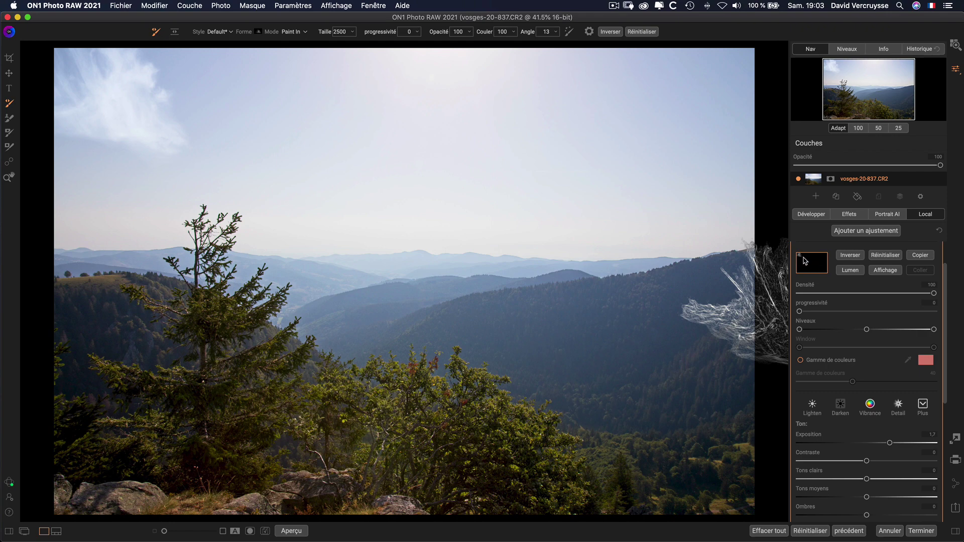
Step: Inspect the adjustment's mask in the canvas and return to the normal photo view
click(885, 272)
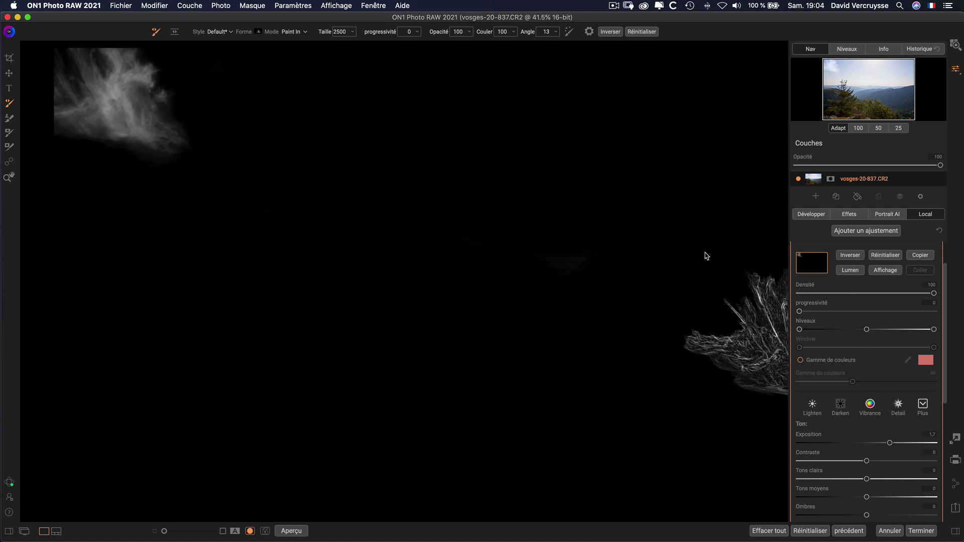
click(885, 274)
click(885, 271)
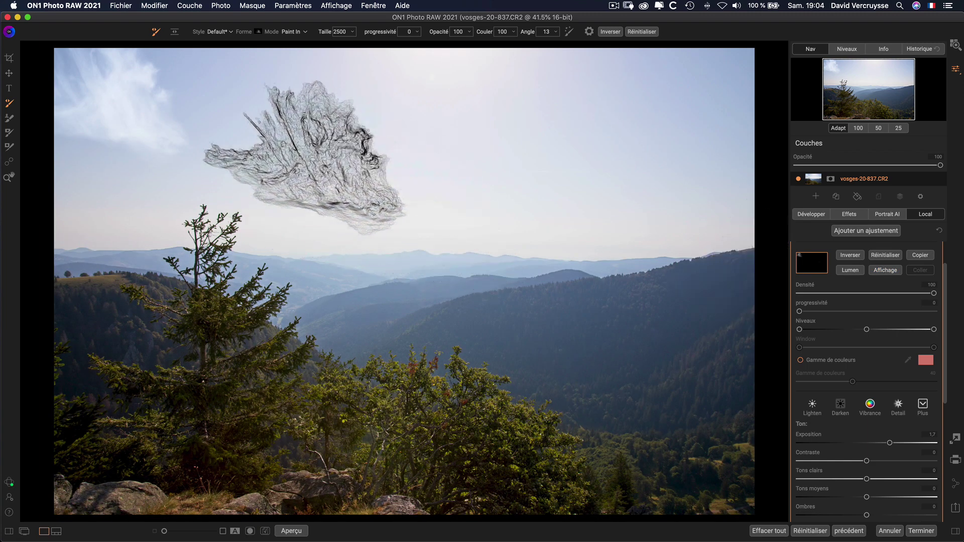
Step: Erase the corner cloud in Peindre mode and set the brush back to Paint In
click(300, 33)
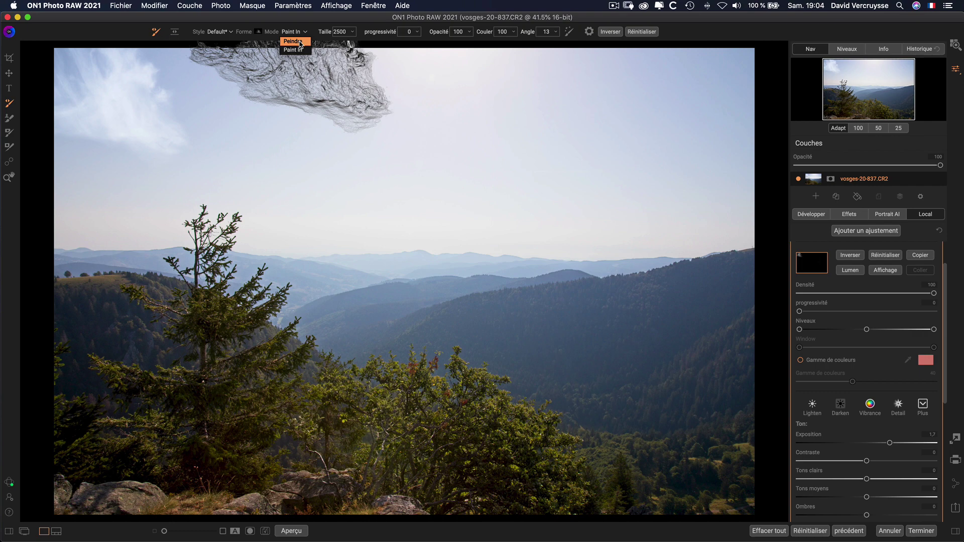
click(300, 42)
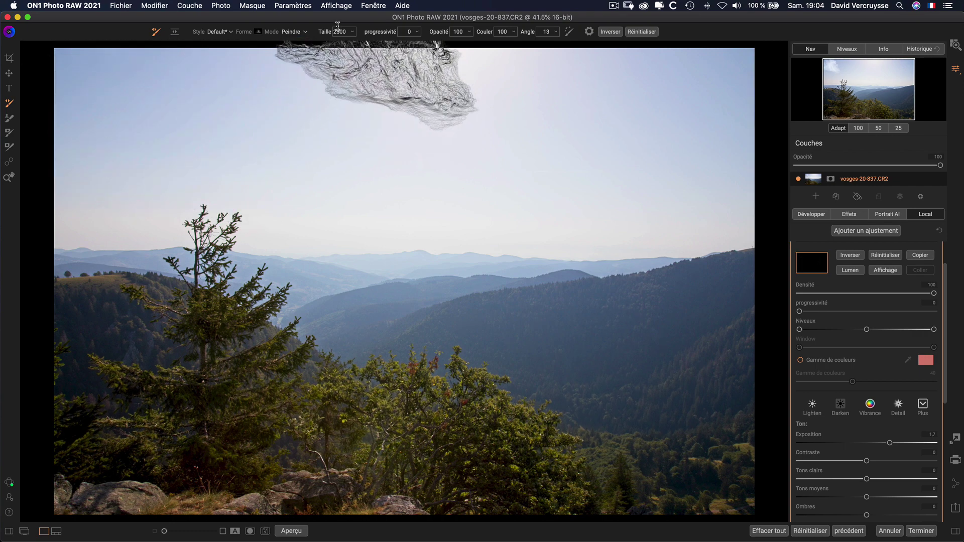
click(301, 32)
click(296, 50)
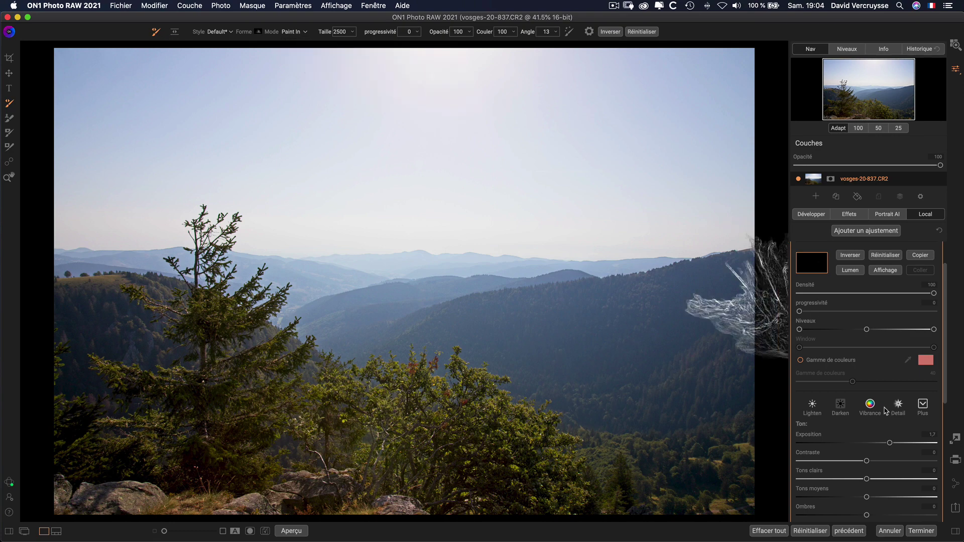
Step: Enable painting with color using white in Peinture solide mode and stamp the wispy cloud at the sky's right edge
scroll(887, 411, down, 10)
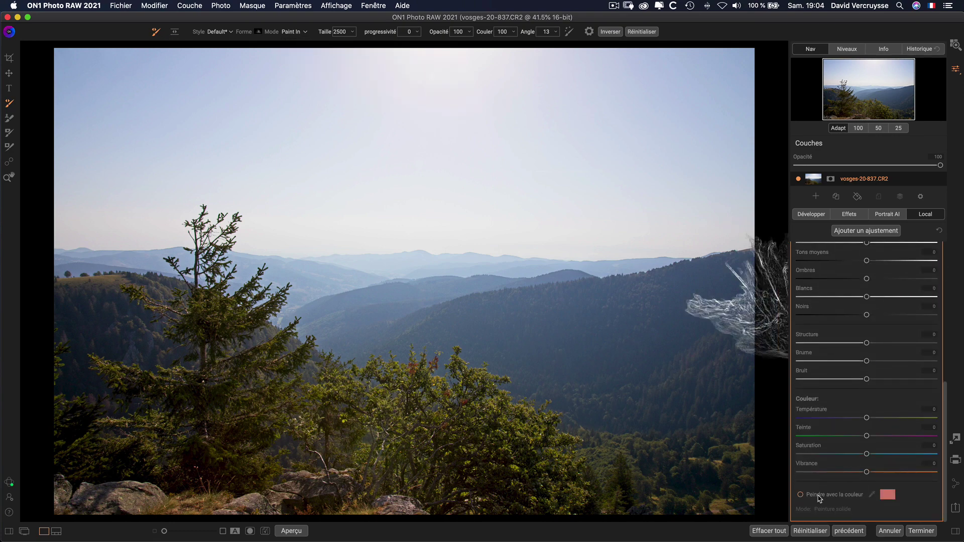
click(801, 495)
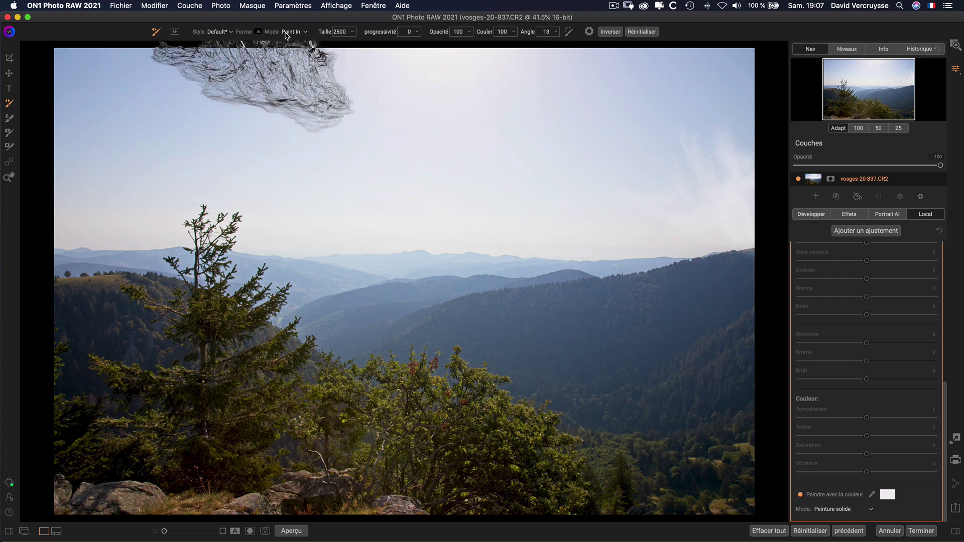
Step: Stamp the streaky Nature cloud shape at angle 0 on both sides of the sky and reduce the brush size to 1300
click(257, 32)
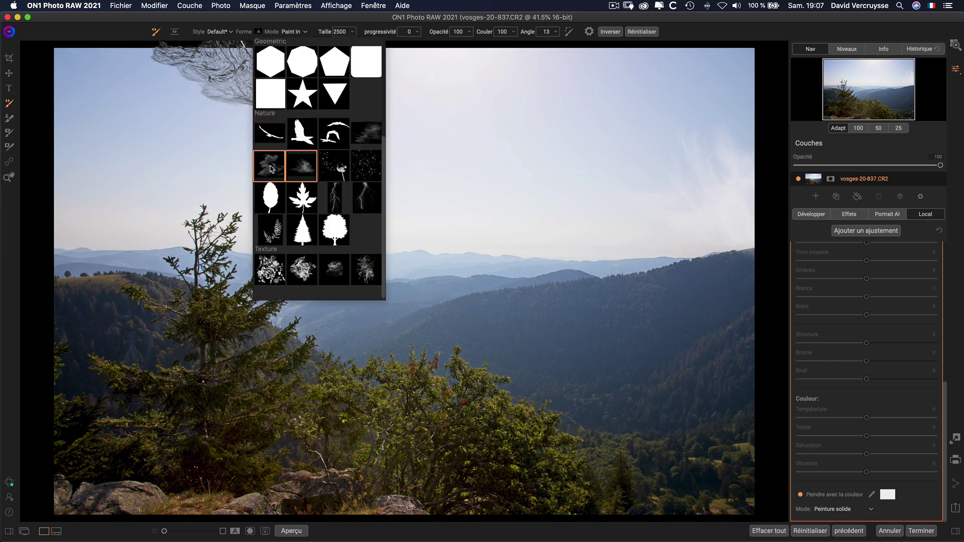
click(371, 140)
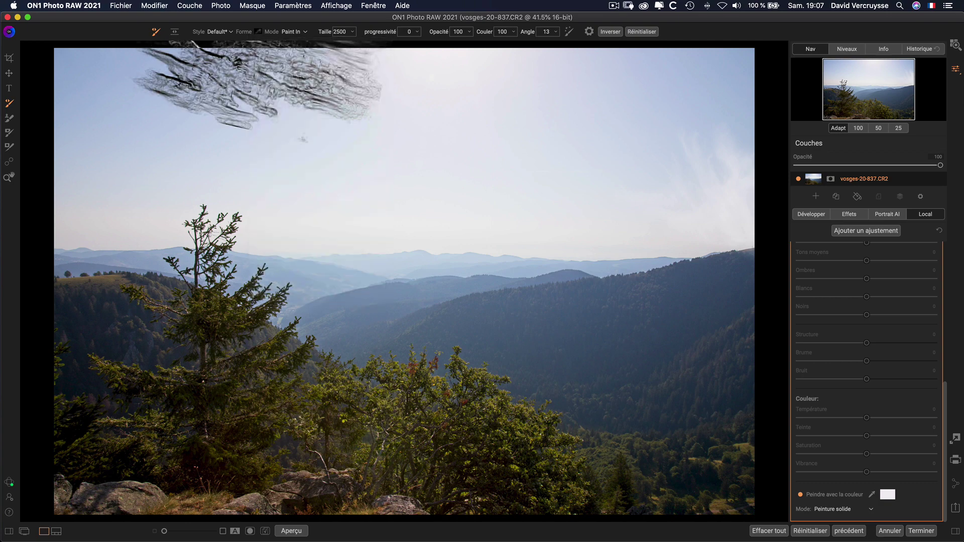
scroll(459, 96, down, 13)
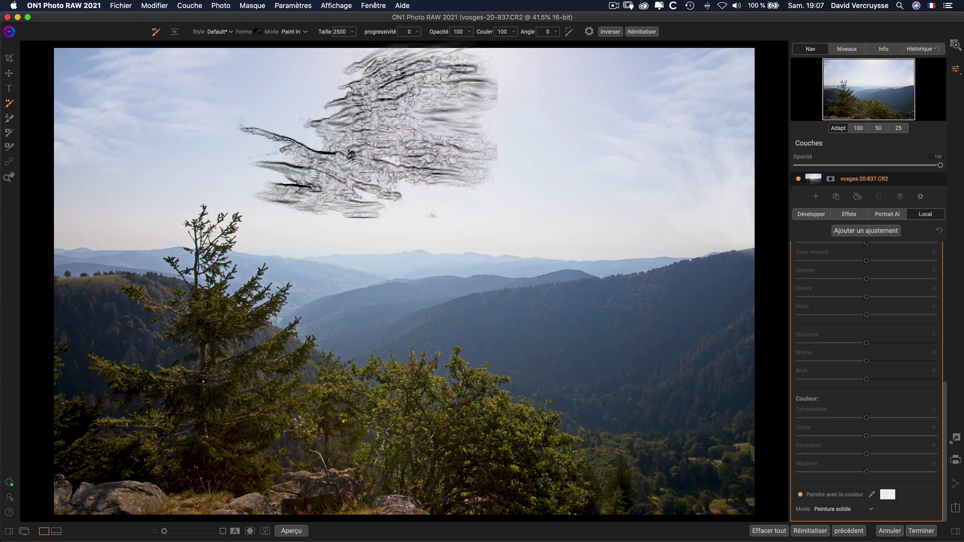
drag(326, 32, 309, 31)
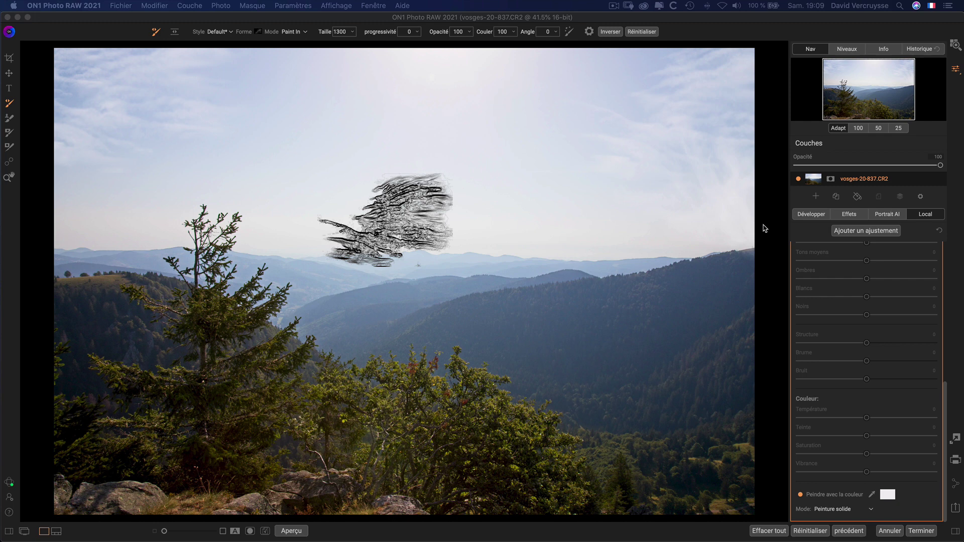
Step: Clear the painted clouds and set the brush to the puffy Nature cloud shape with size 2500 and angle 13
click(864, 230)
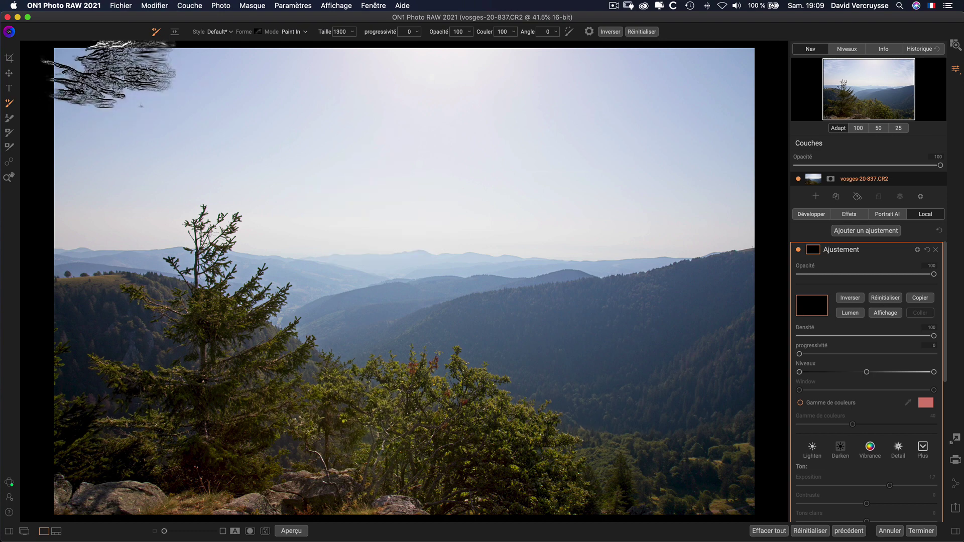
click(259, 31)
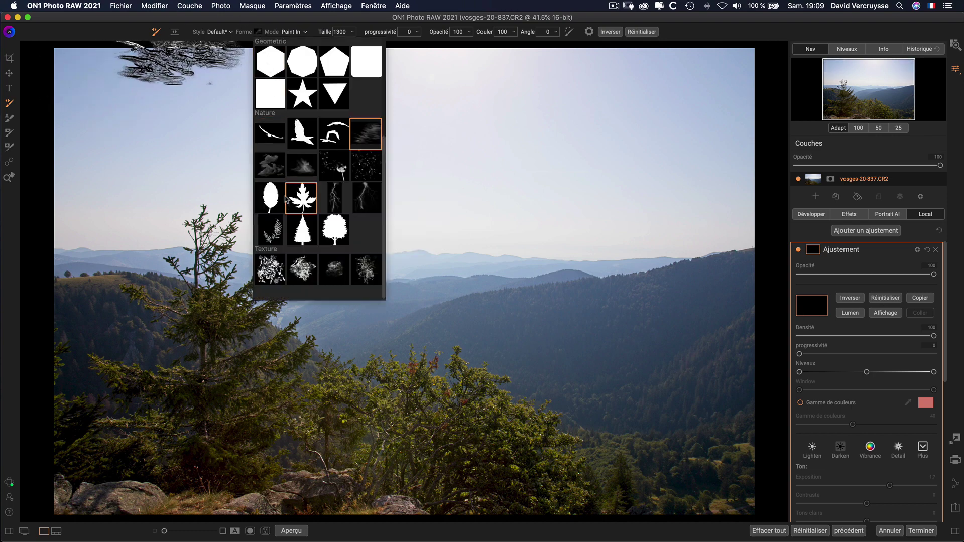
click(271, 167)
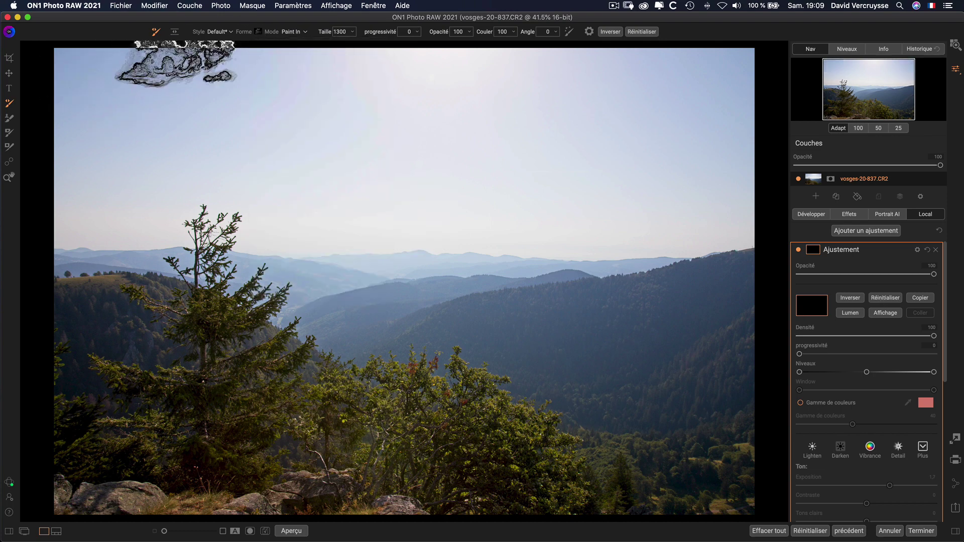
drag(325, 32, 387, 33)
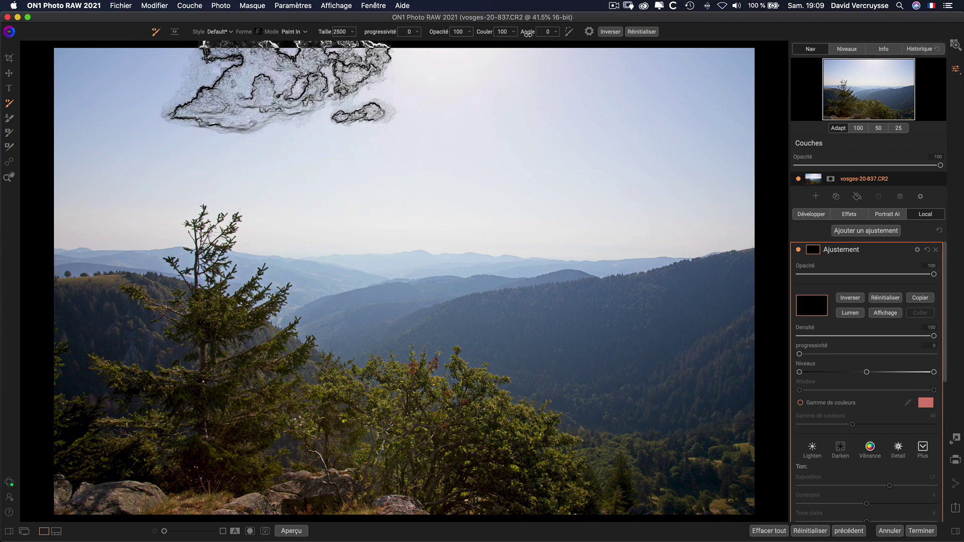
drag(527, 33, 526, 36)
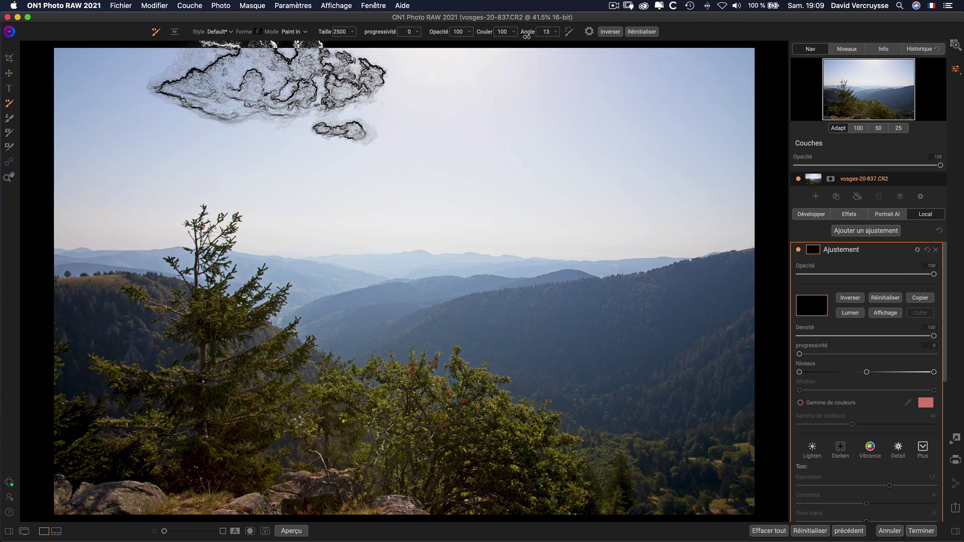
Step: Stamp one white puffy cloud in the sky's upper-left area and another in its upper-right area
scroll(878, 443, down, 5)
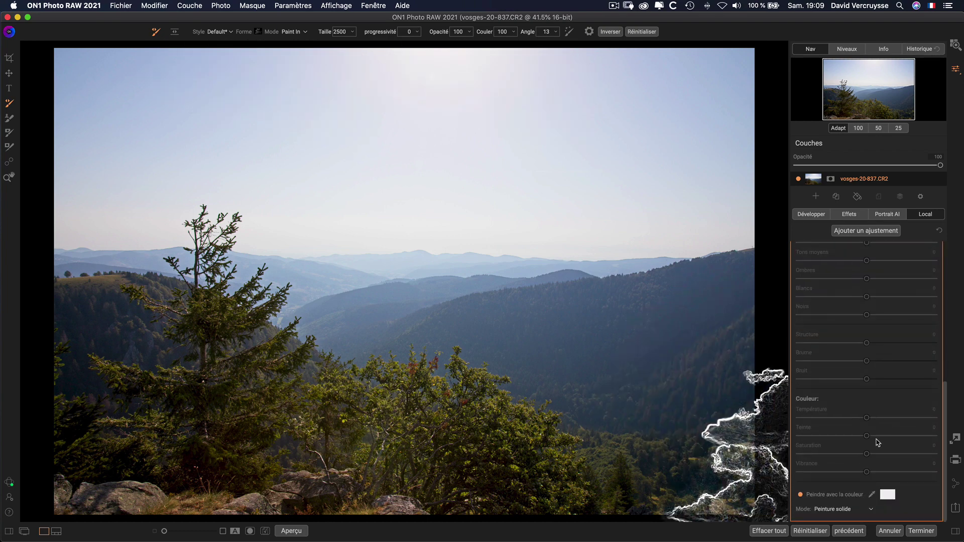
click(160, 126)
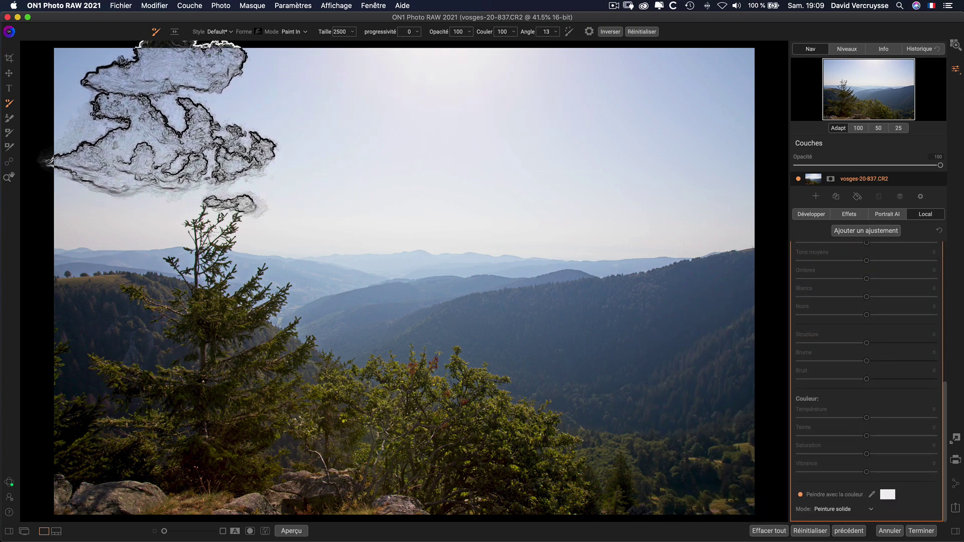
click(700, 116)
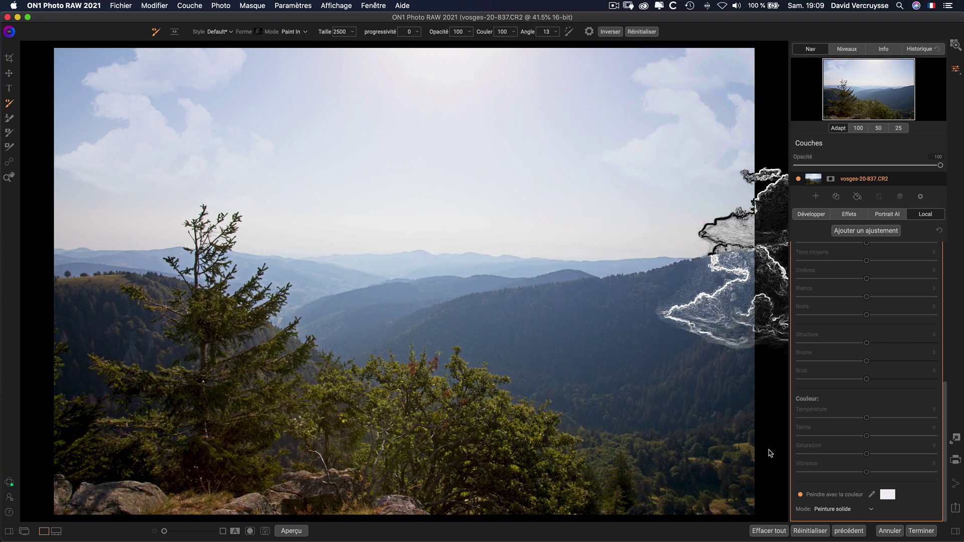
Step: Lower the density of the adjustment's mask to make the two puffy clouds fainter
scroll(878, 341, up, 5)
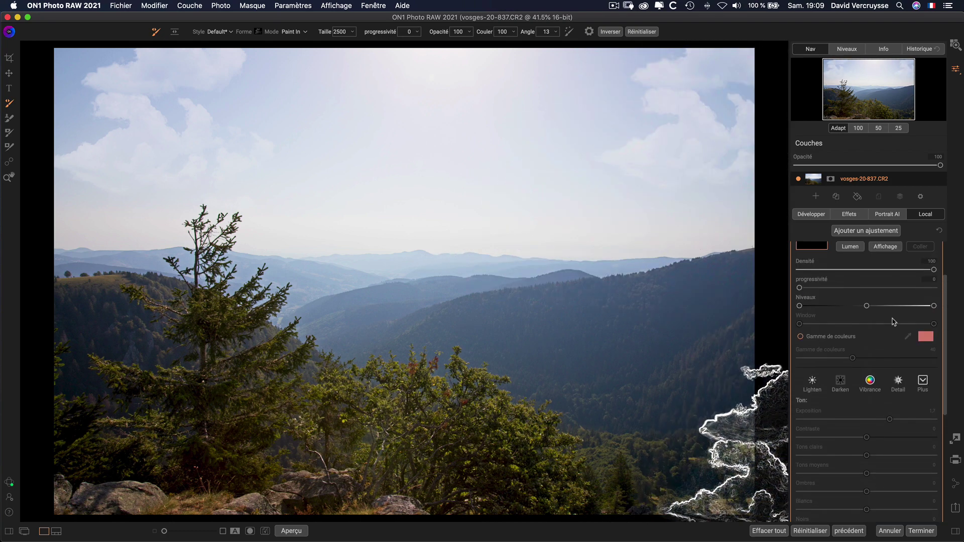
scroll(914, 317, up, 1)
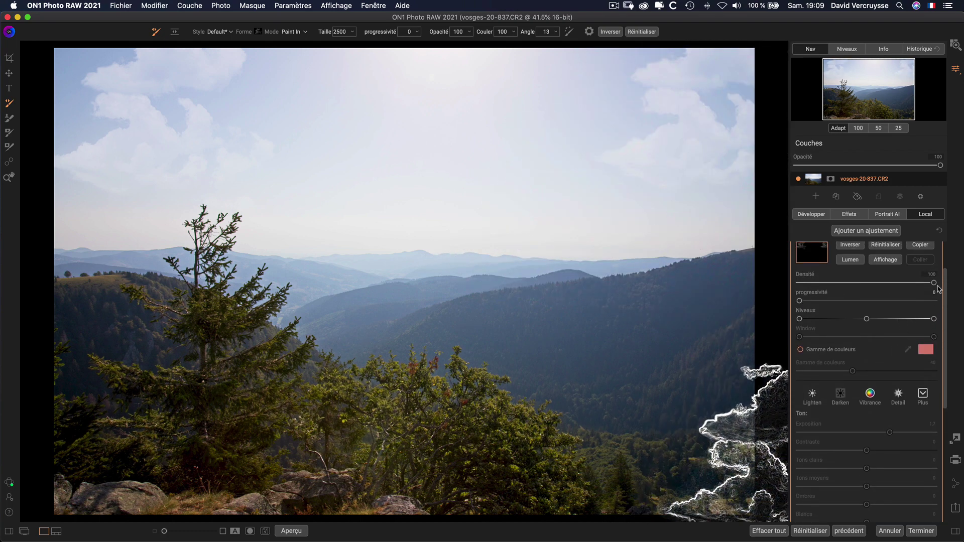
drag(934, 283, 875, 261)
scroll(929, 281, up, 3)
scroll(907, 370, down, 10)
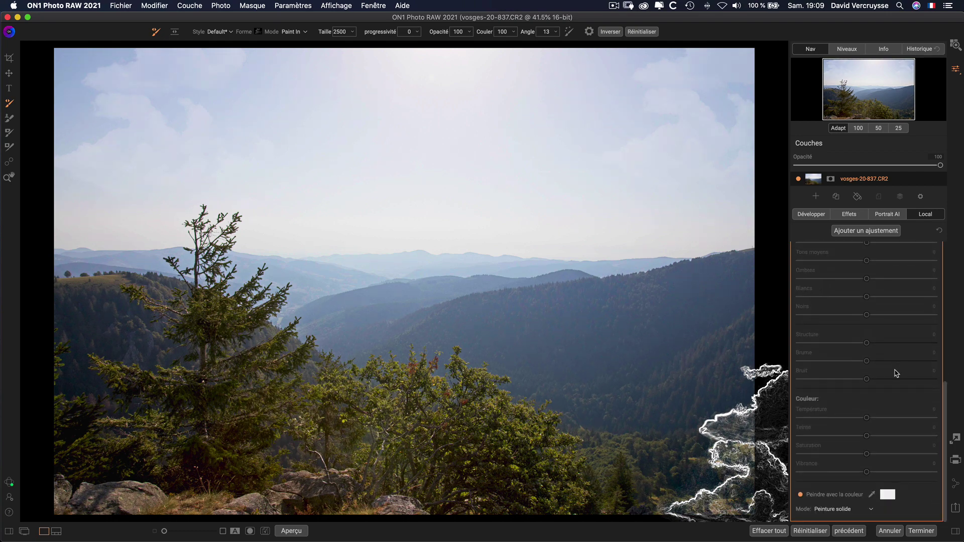
Step: Switch the adjustment's colour-painting mode to Classique for the two painted clouds
scroll(897, 373, up, 10)
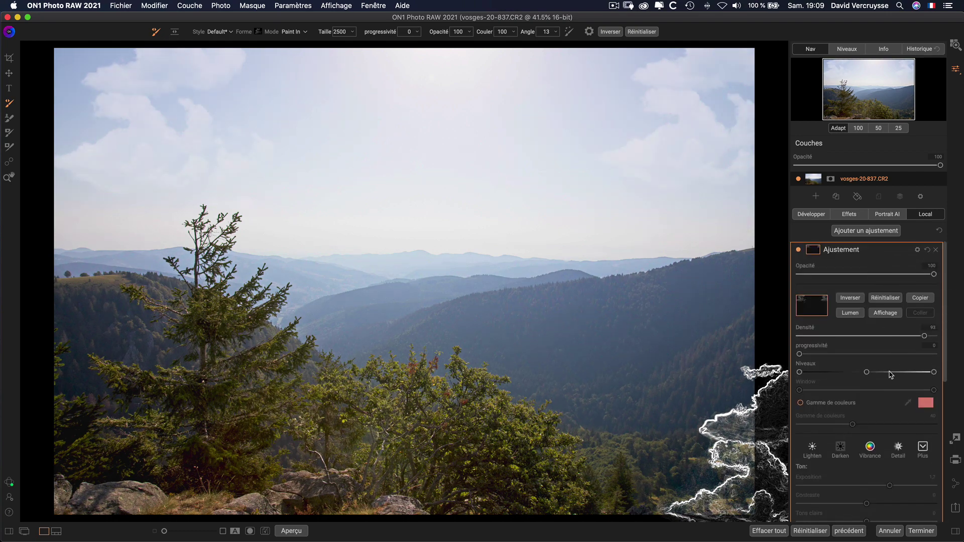
scroll(890, 374, down, 10)
click(838, 511)
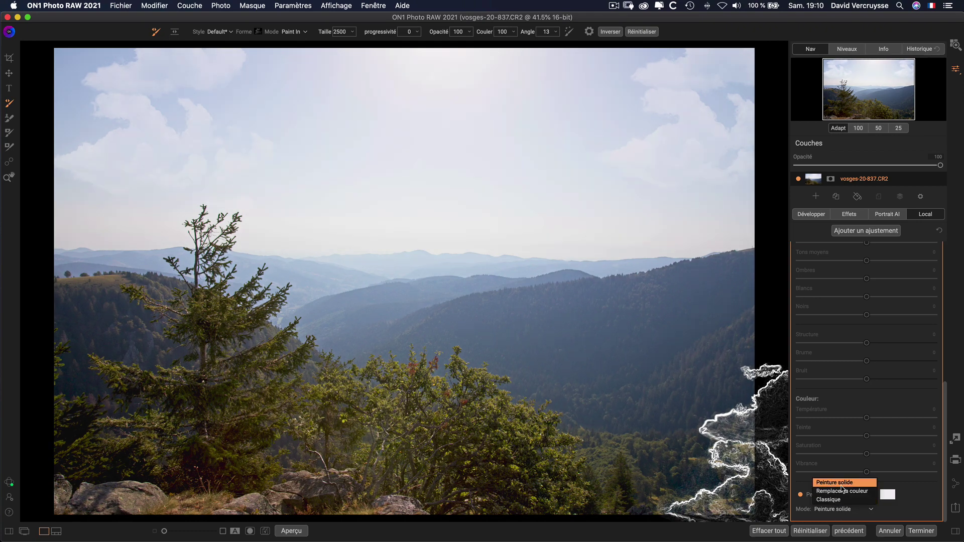
click(843, 485)
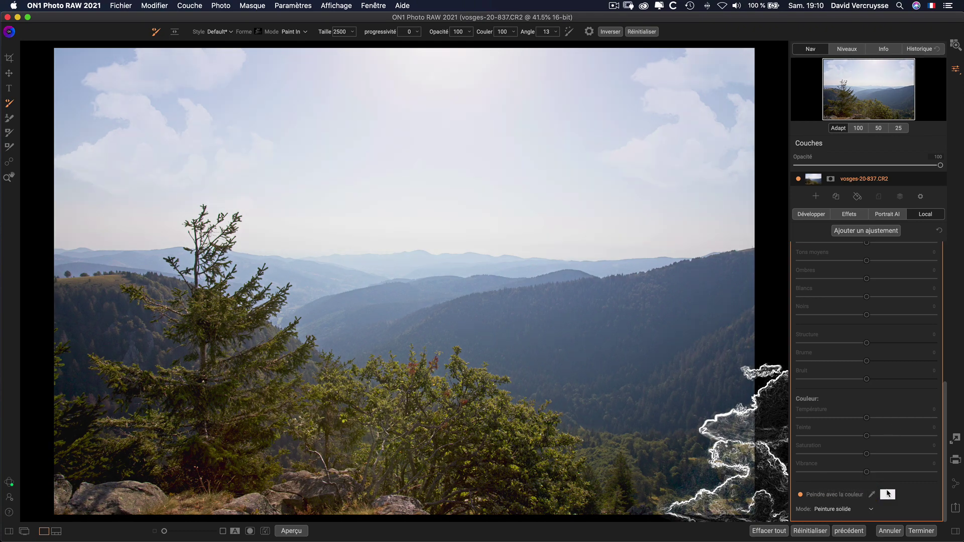
click(833, 508)
click(832, 501)
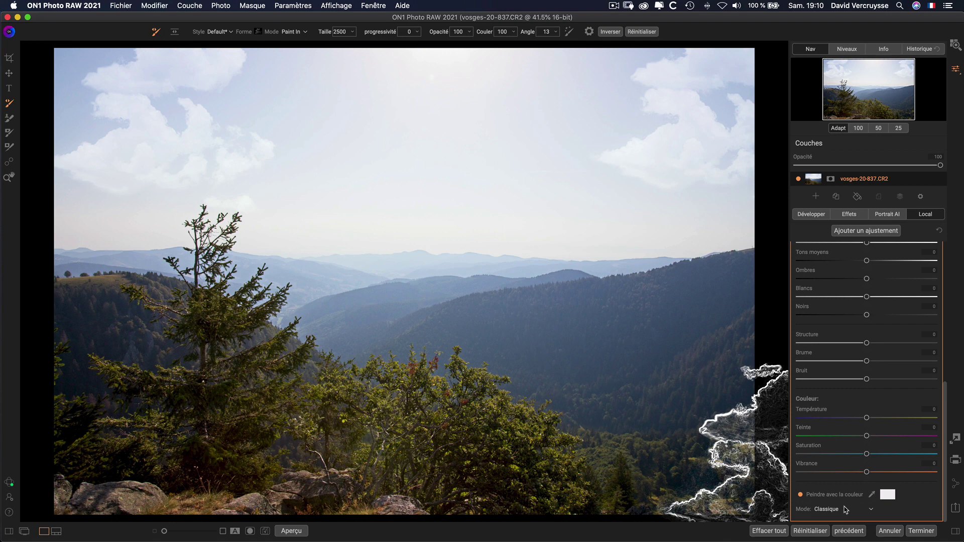
Step: Set the cloud adjustment's exposure to 0.25, contrast to 13 and highlights to 4, and fine-tune its whites and haze
scroll(859, 477, up, 5)
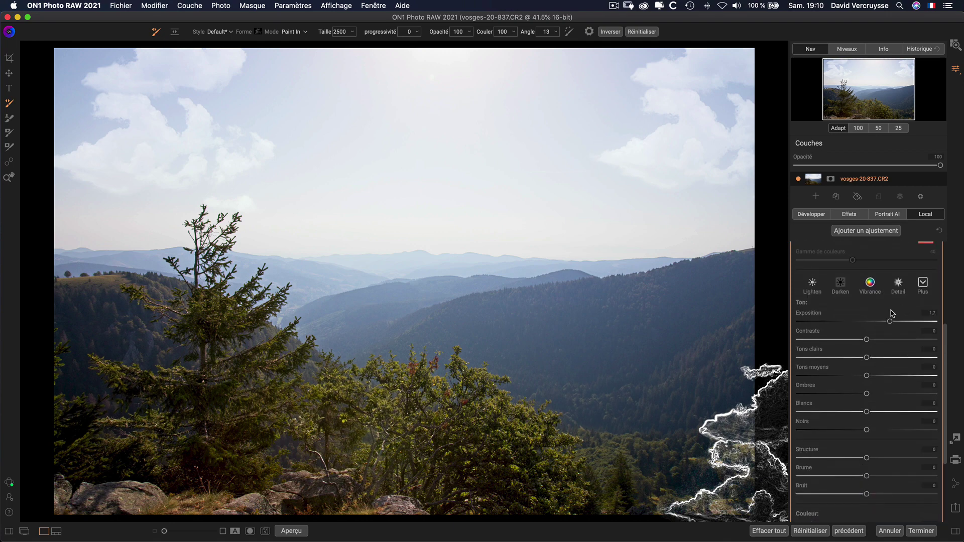
drag(884, 324, 877, 325)
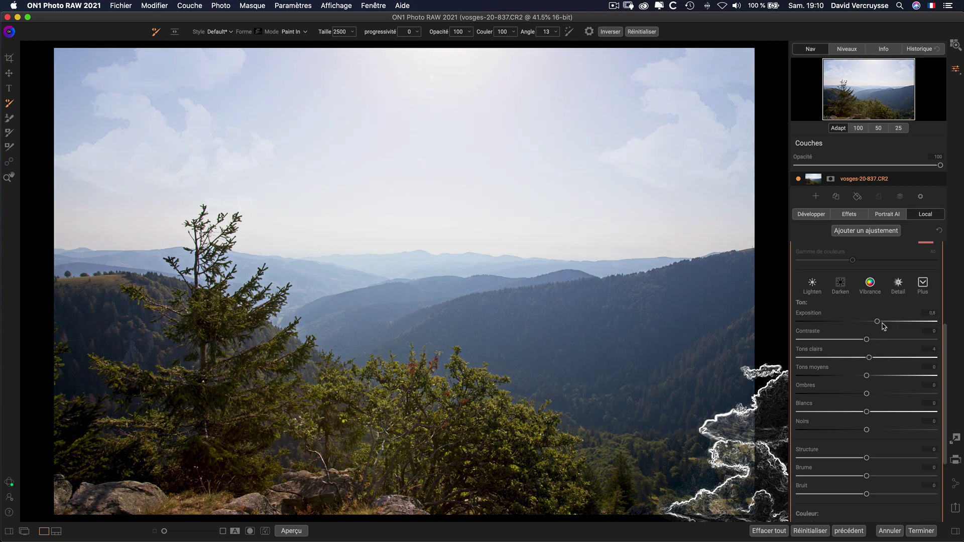
drag(878, 322, 876, 342)
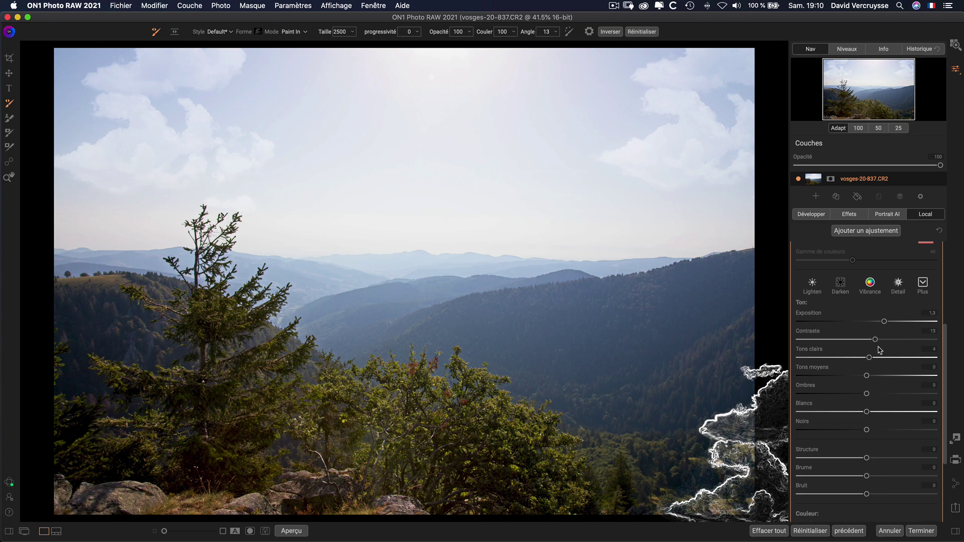
drag(866, 412, 869, 412)
drag(867, 475, 908, 475)
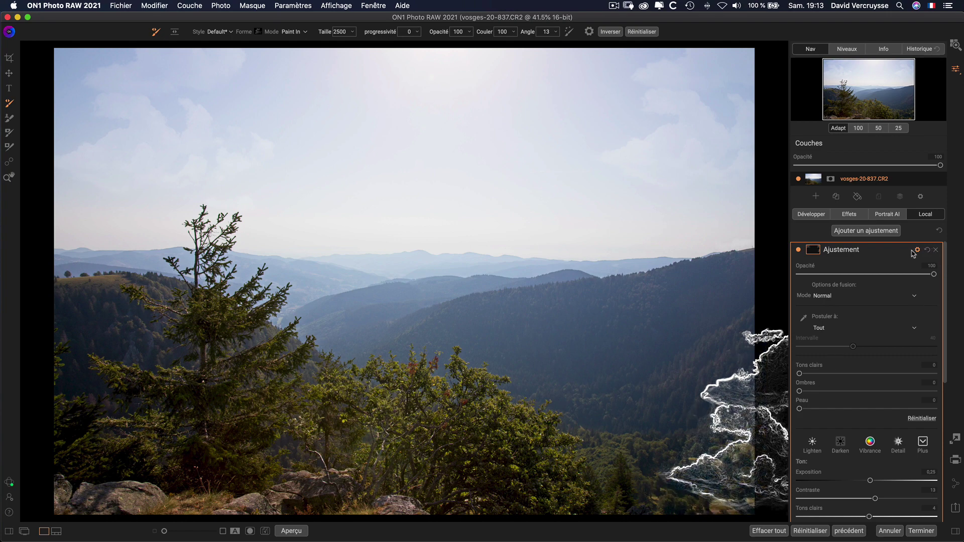
Step: Delete the cloud adjustment and add a new local adjustment to the photo
click(934, 250)
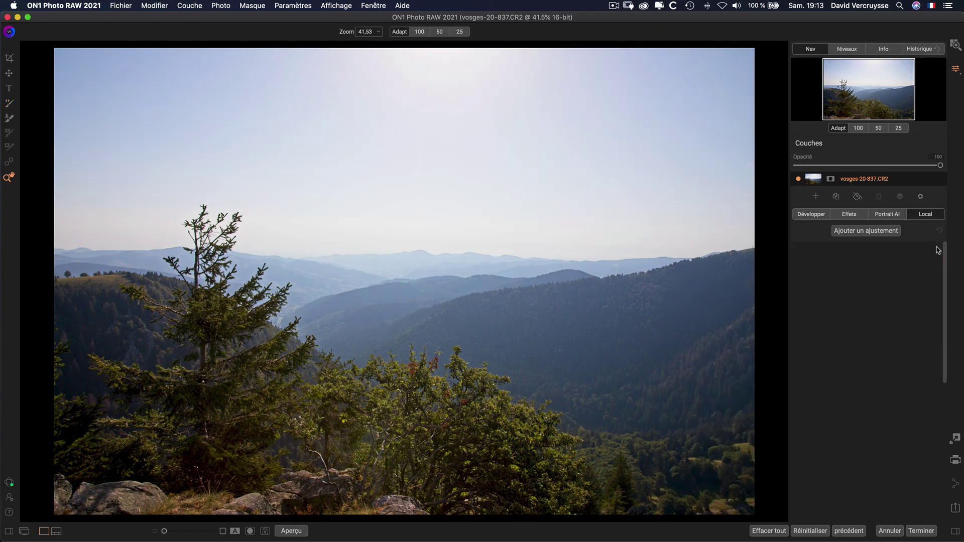
click(865, 232)
scroll(861, 248, down, 2)
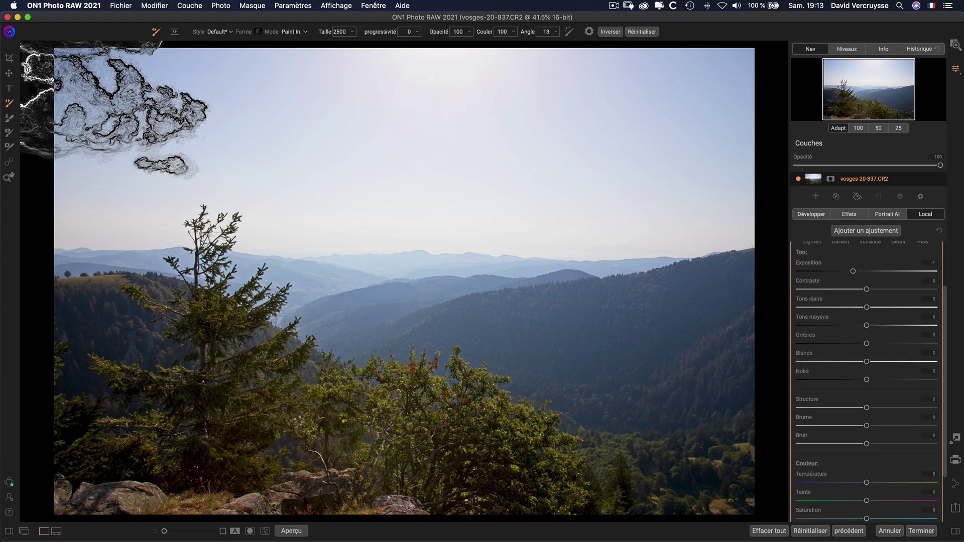
Step: Place a Top linéaire gradient mask across the middle of the sky and widen its transition up to the photo's upper edge
click(173, 32)
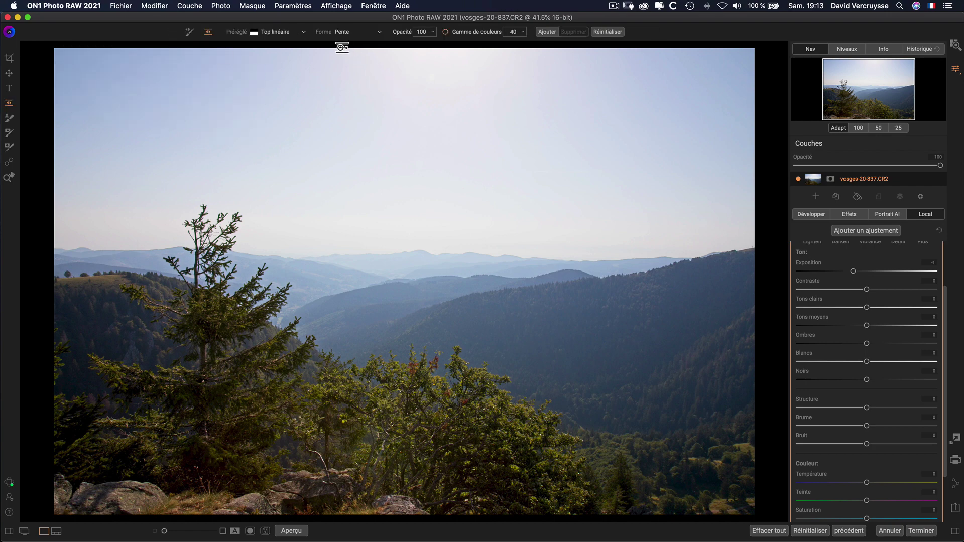
click(356, 82)
drag(357, 93, 363, 213)
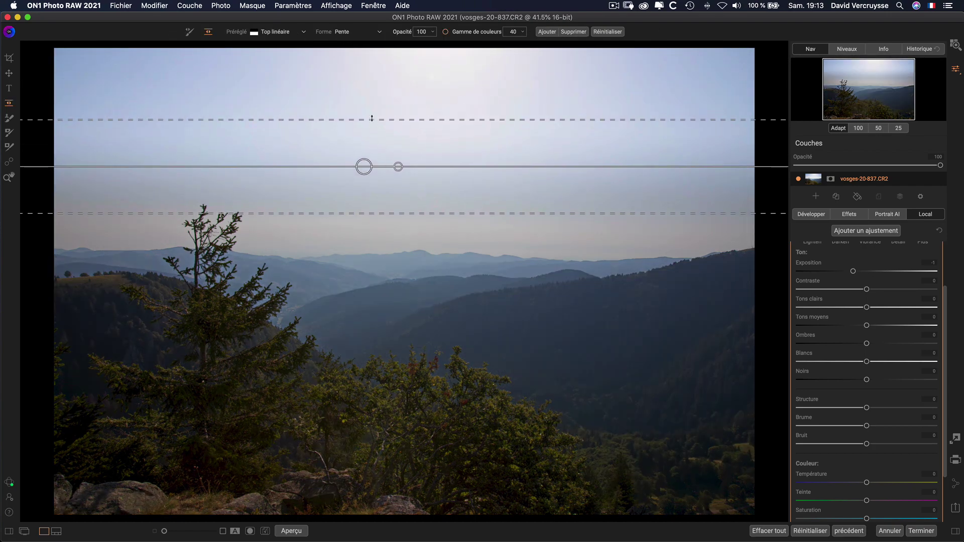
drag(372, 119, 372, 33)
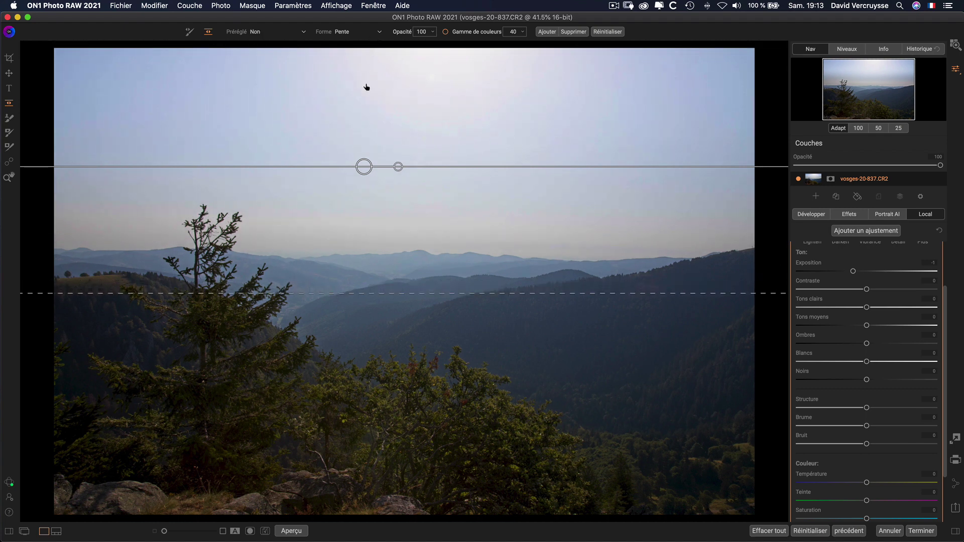
scroll(853, 323, up, 3)
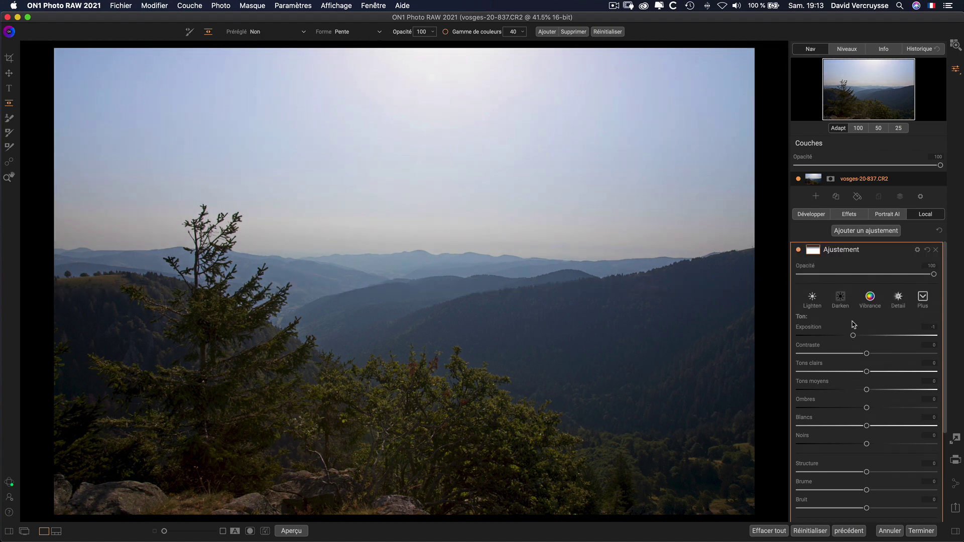
Step: Widen the gradient slightly, tilt it a little and move its centre down to just above the horizon
drag(364, 167, 364, 177)
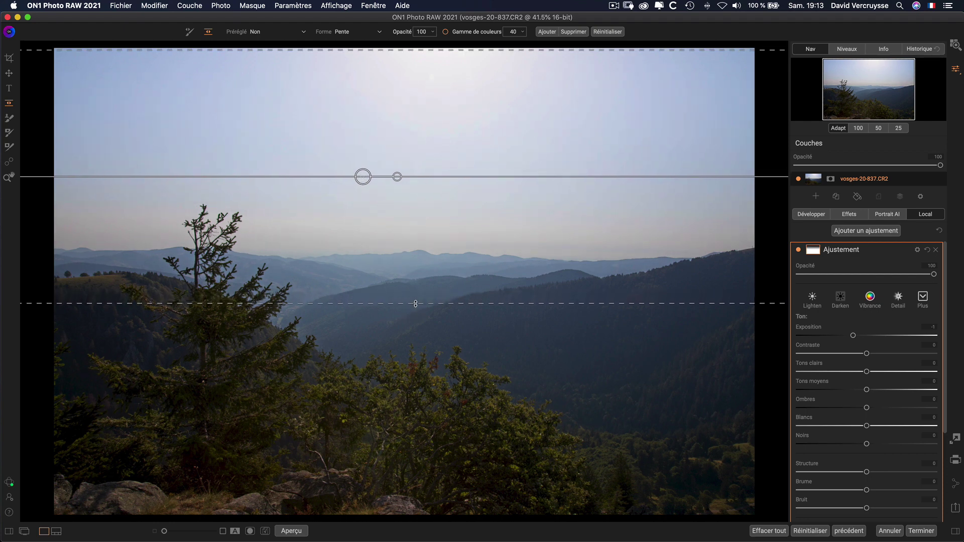
drag(414, 304, 415, 309)
drag(397, 177, 465, 177)
drag(366, 181, 437, 236)
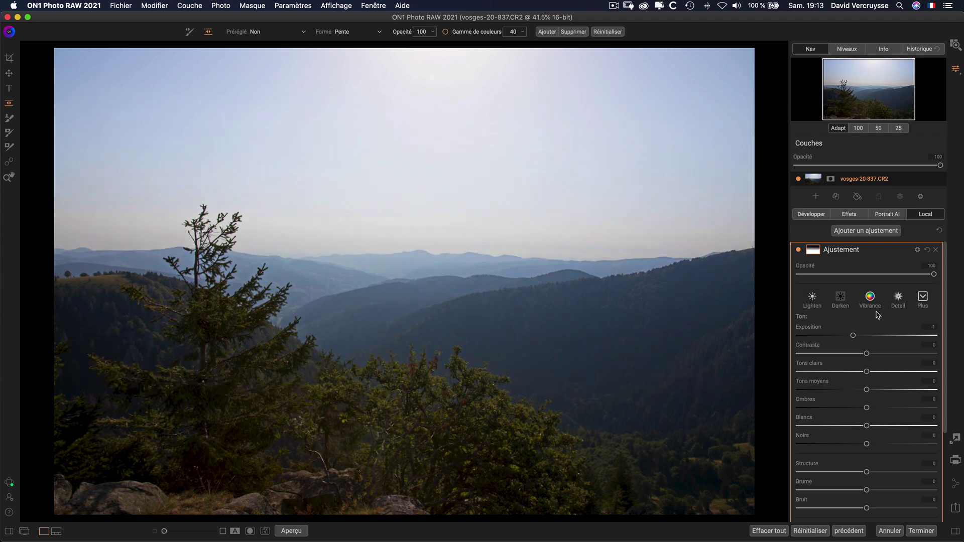
Step: Turn on the gradient's colour range at 40 and position its centre on the pale sky above the horizon
click(446, 32)
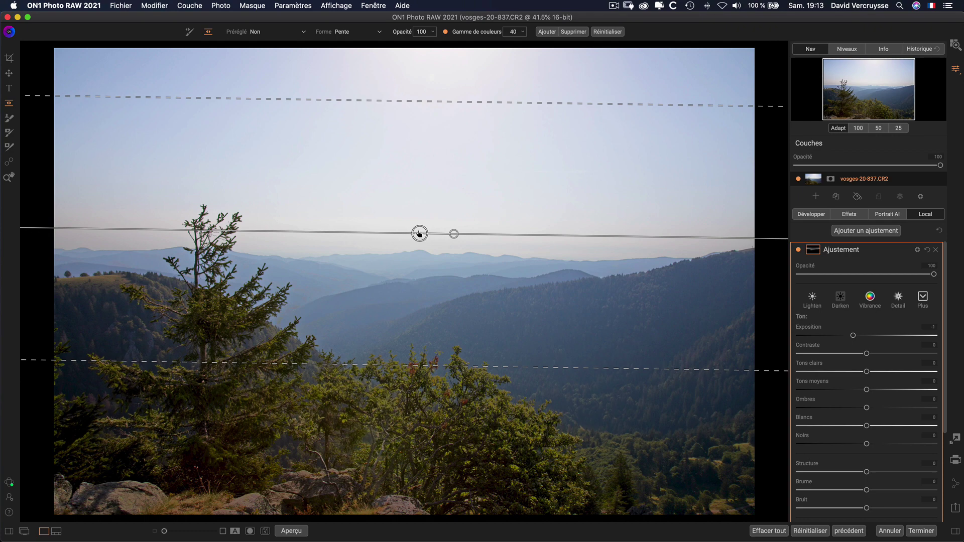
mouse_move(421, 235)
mouse_down()
mouse_move(384, 235)
mouse_move(421, 235)
mouse_up()
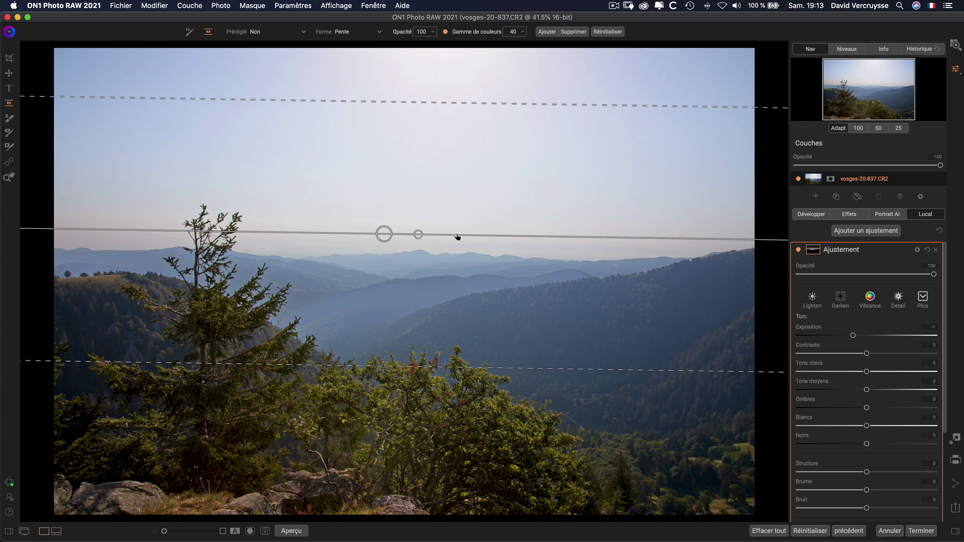
Step: Display the mask and try the gradient's centre over the valley and hills to compare the colour-range selection
click(813, 250)
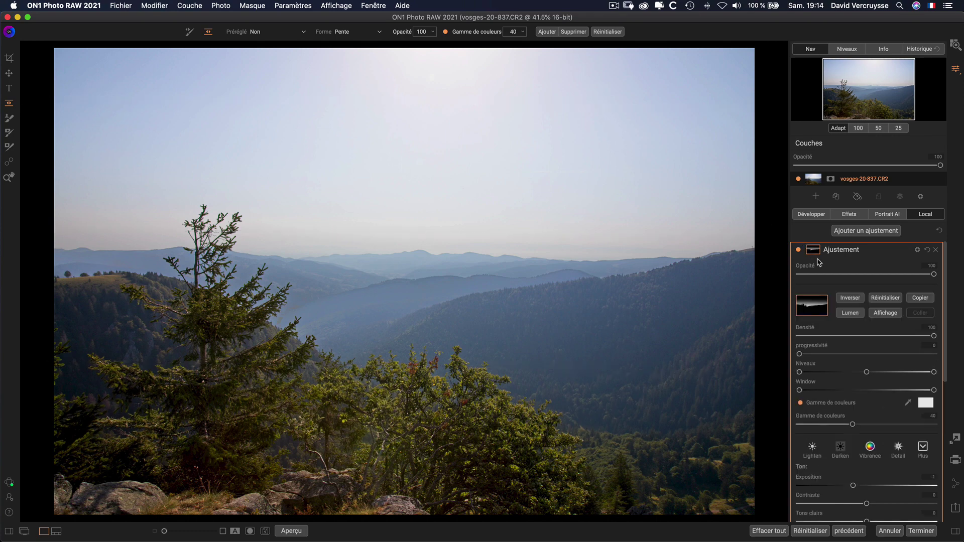
click(874, 314)
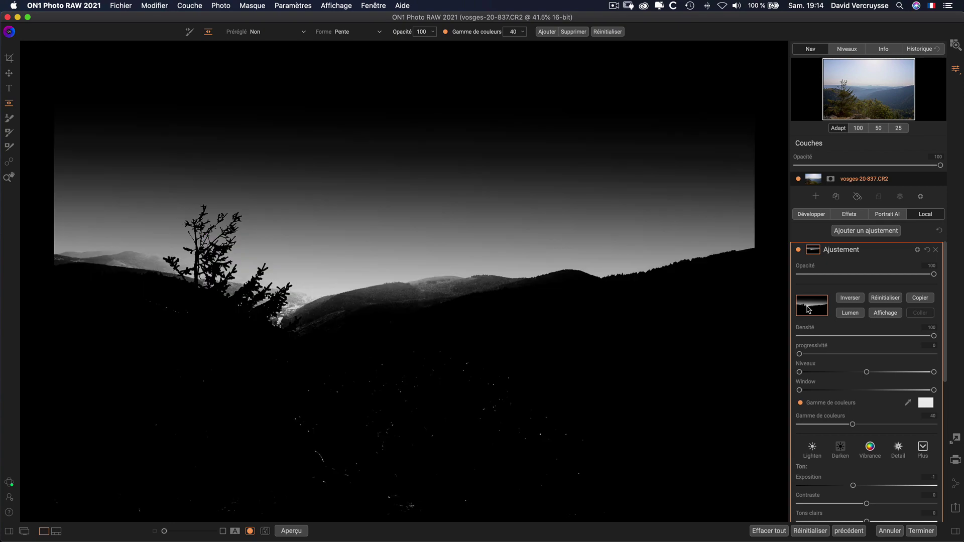
drag(386, 240, 394, 300)
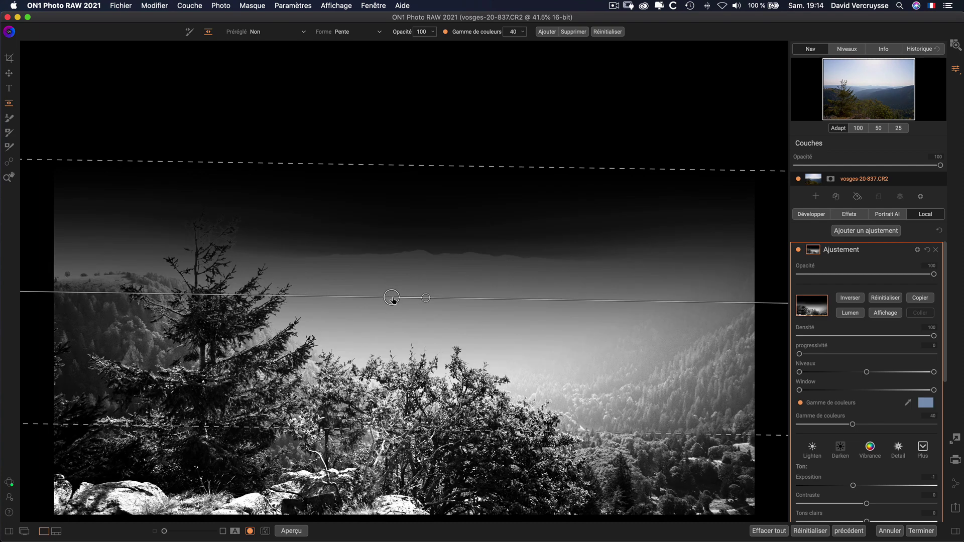
drag(390, 297, 390, 275)
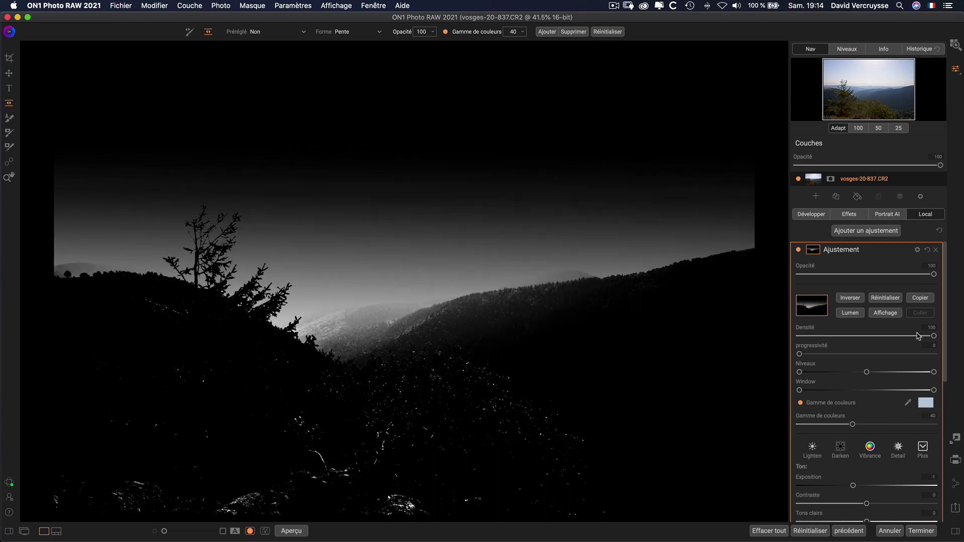
click(885, 313)
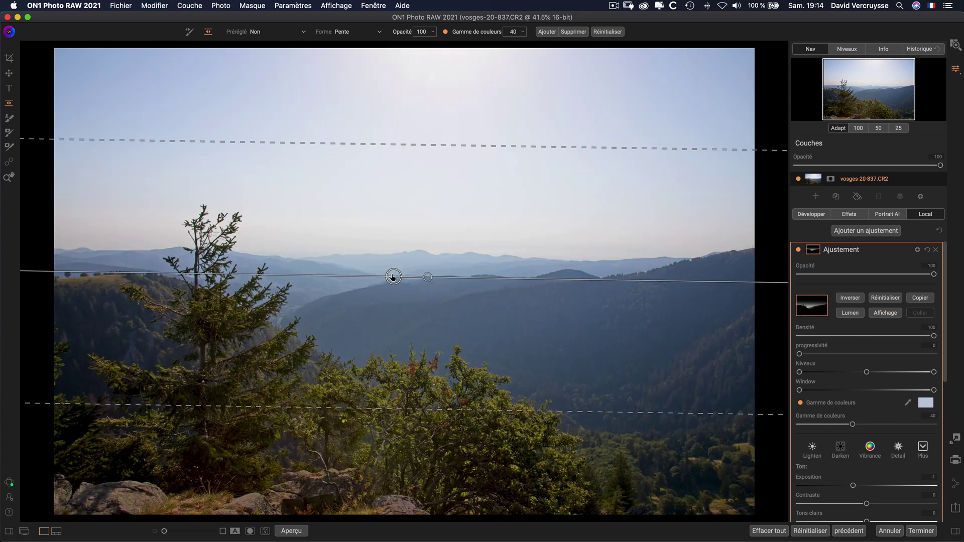
Step: Move the gradient's centre back to the pale sky above the horizon, level the gradient and check its mask
drag(392, 278, 398, 277)
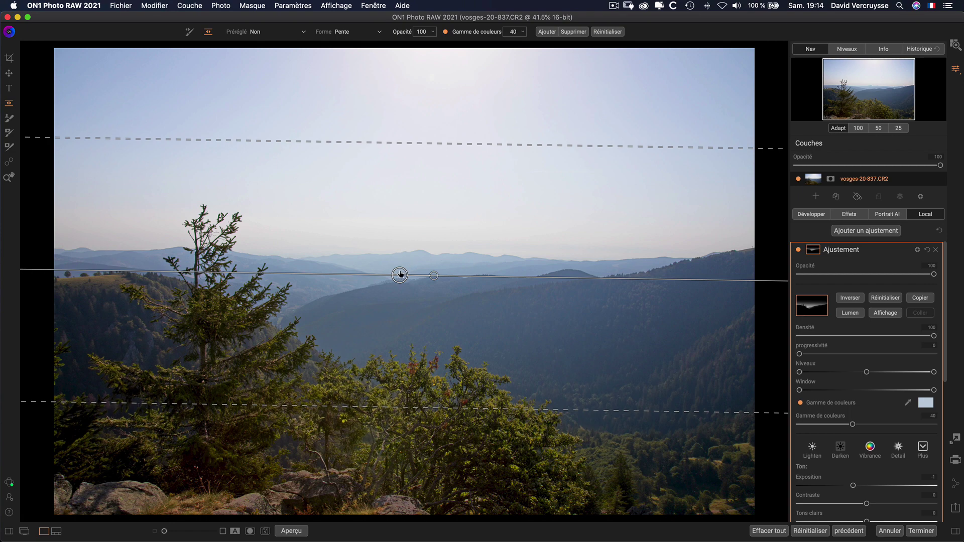
drag(400, 275, 394, 234)
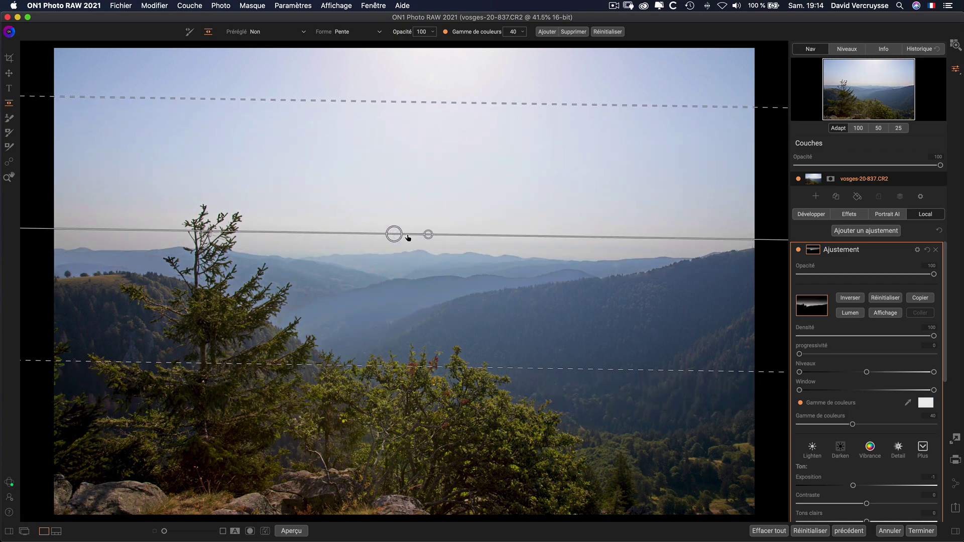
drag(426, 234, 426, 233)
click(886, 313)
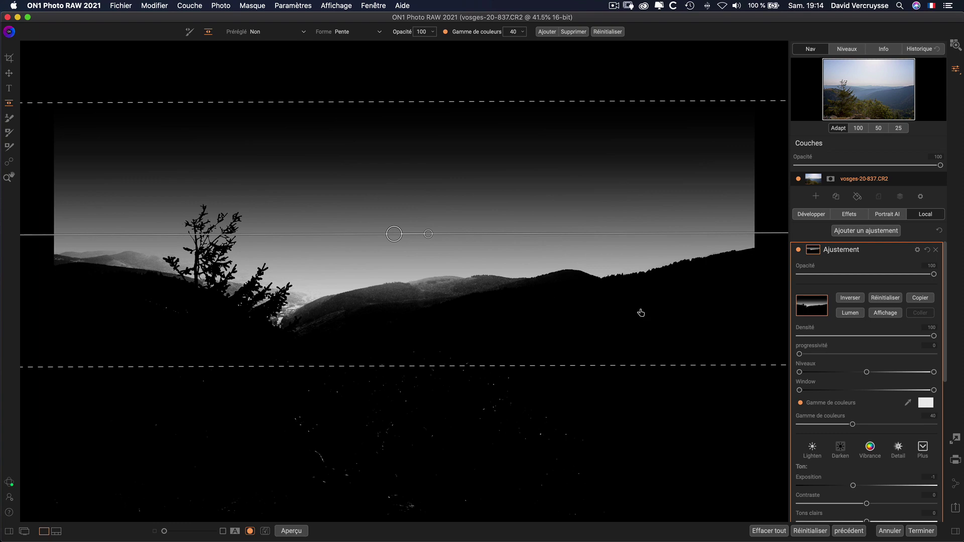
click(880, 314)
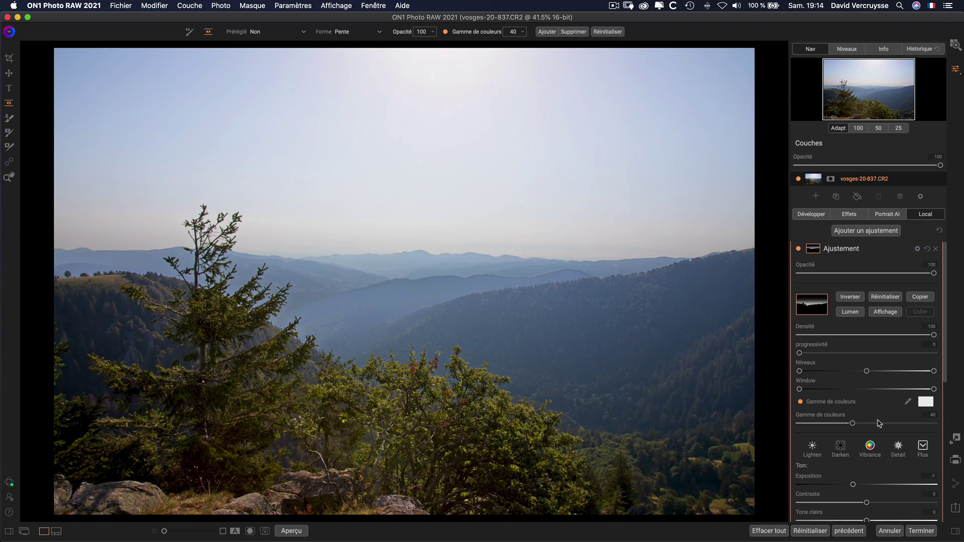
Step: Set the adjustment's exposure to -0.75, highlights to -20, shadows to 10 and whites to -27
scroll(876, 424, down, 3)
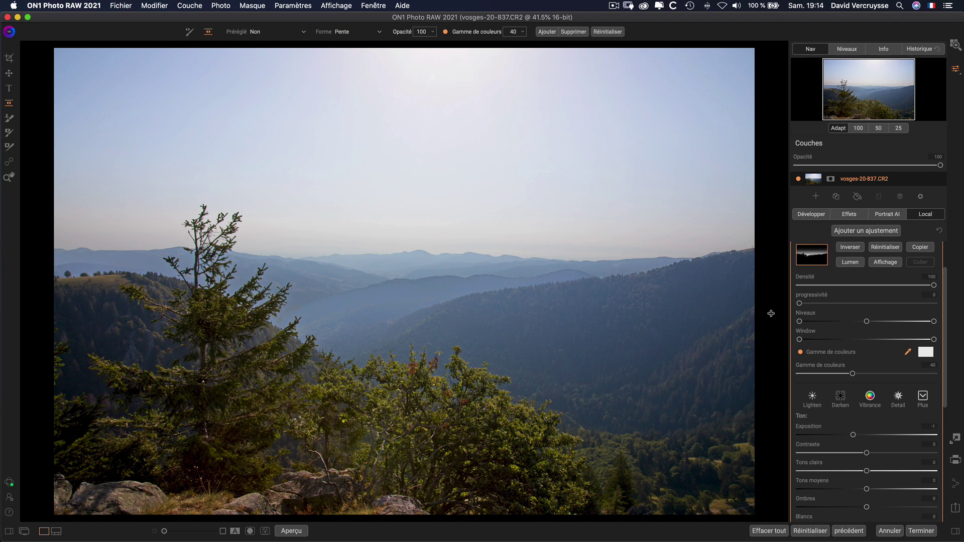
scroll(853, 373, down, 5)
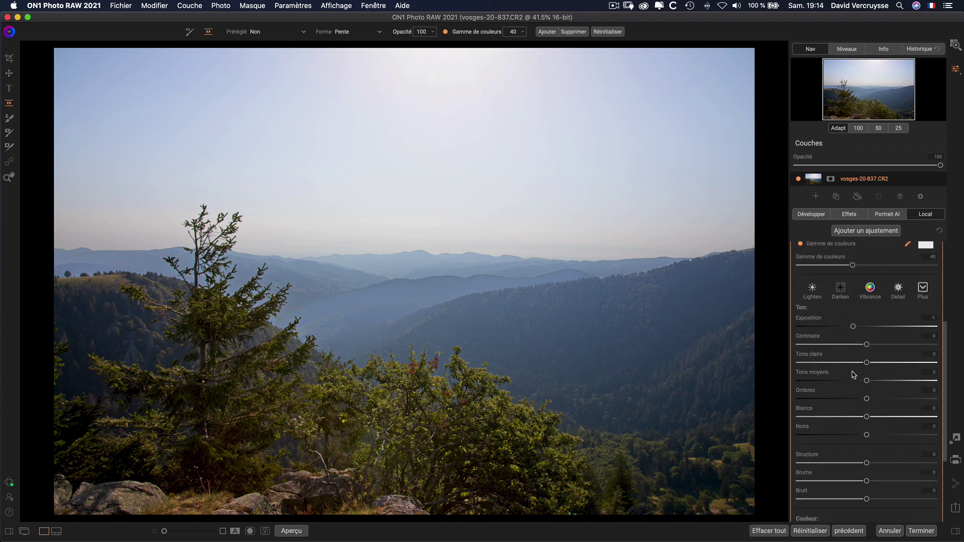
mouse_move(854, 316)
mouse_down()
mouse_move(879, 315)
mouse_move(857, 315)
mouse_up()
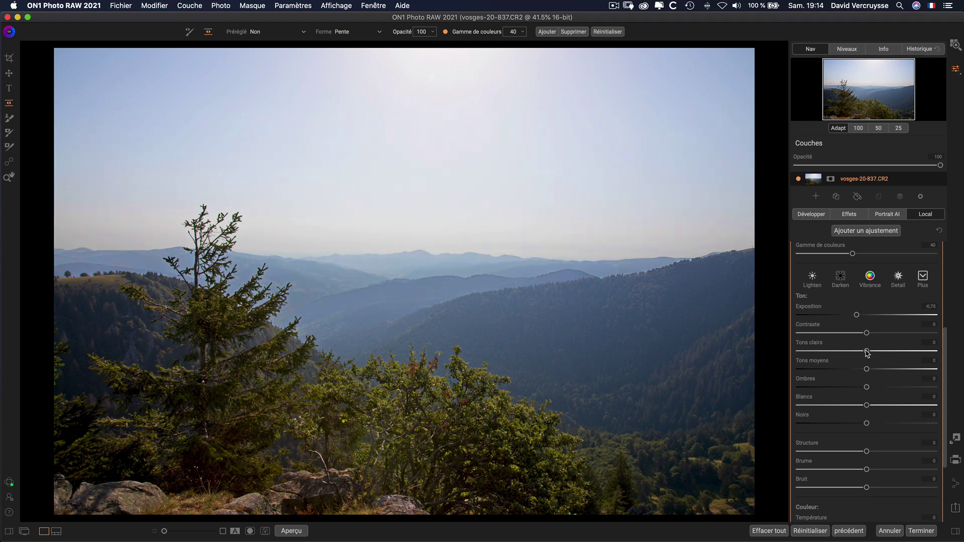
drag(867, 351, 853, 351)
mouse_move(868, 405)
mouse_down()
mouse_move(831, 405)
mouse_move(869, 389)
mouse_move(852, 388)
mouse_move(869, 390)
mouse_up()
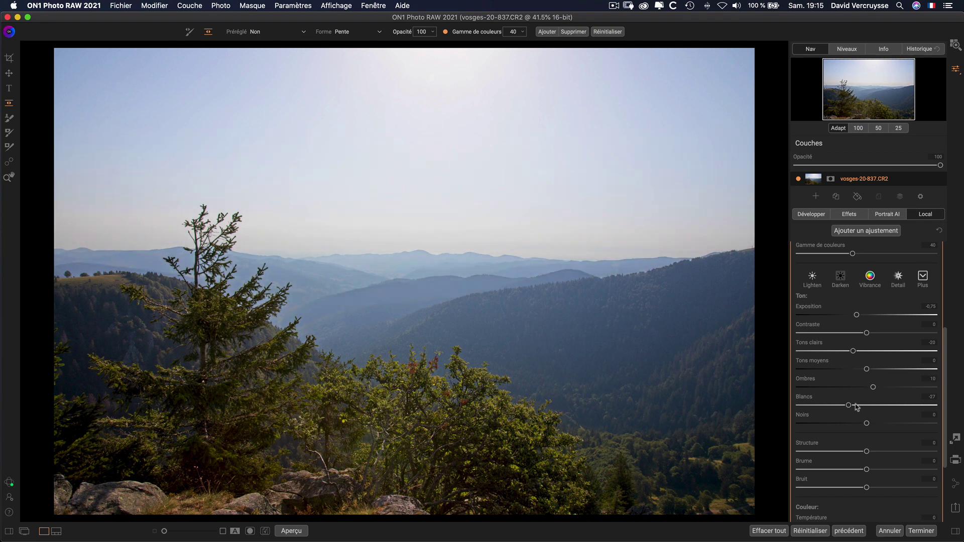
scroll(858, 408, up, 5)
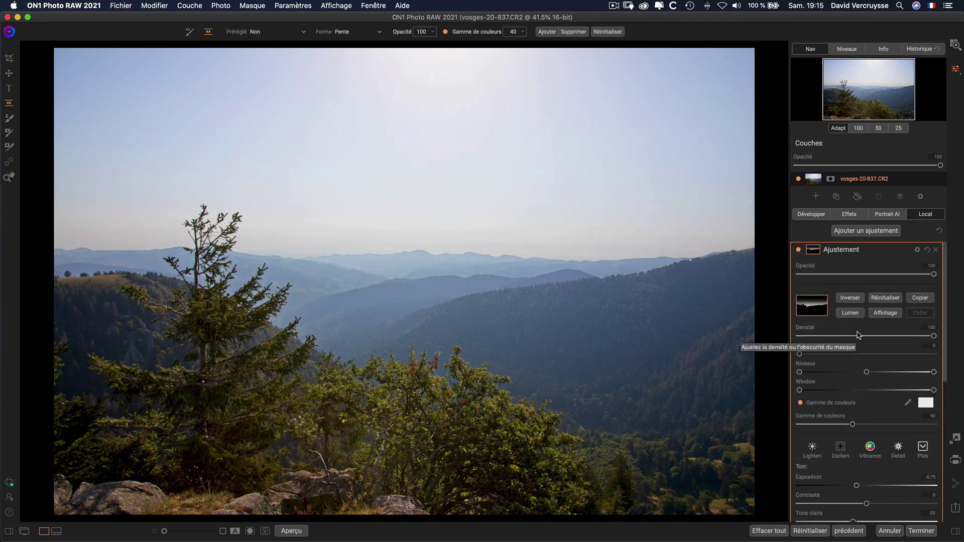
Step: Widen the gradient's transition past the photo's upper edge, shift its centre slightly near the horizon and display the mask
mouse_move(416, 111)
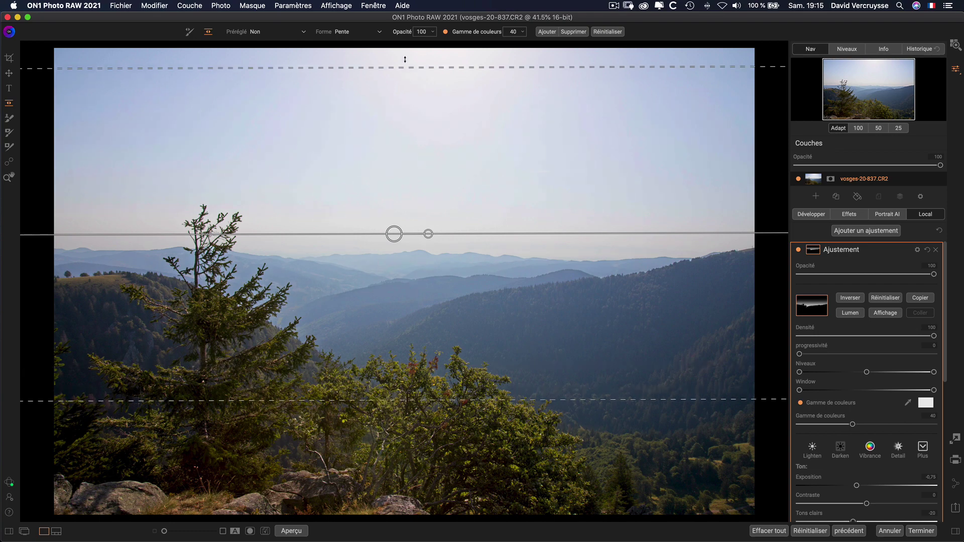
drag(406, 59, 402, 41)
drag(393, 233, 389, 224)
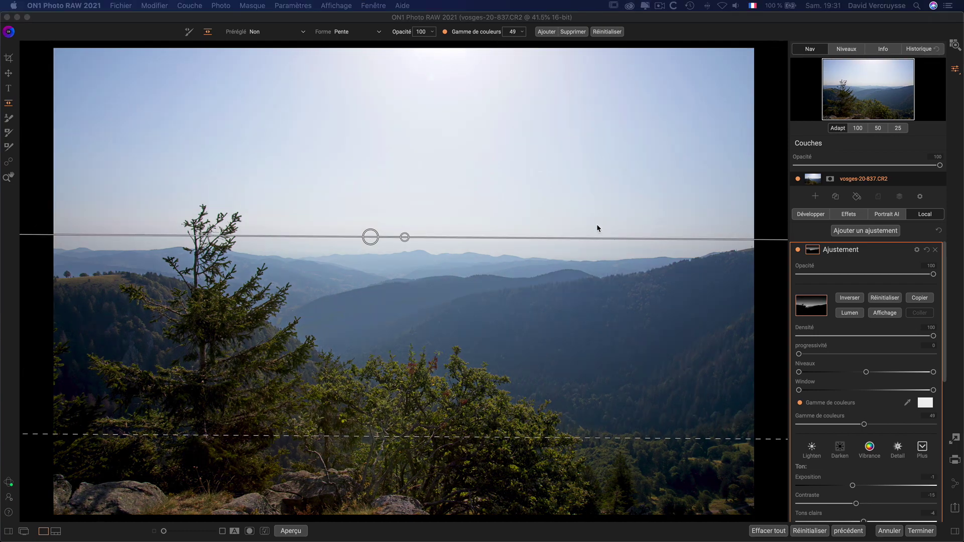
click(879, 314)
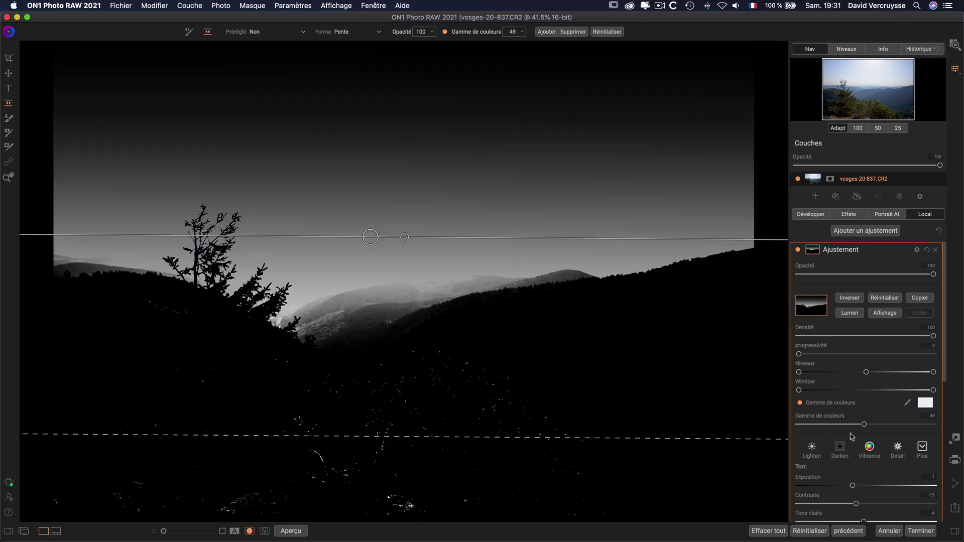
Step: Try a colour range of 19 on the gradient mask, hide the mask display and set the range to 36
click(813, 415)
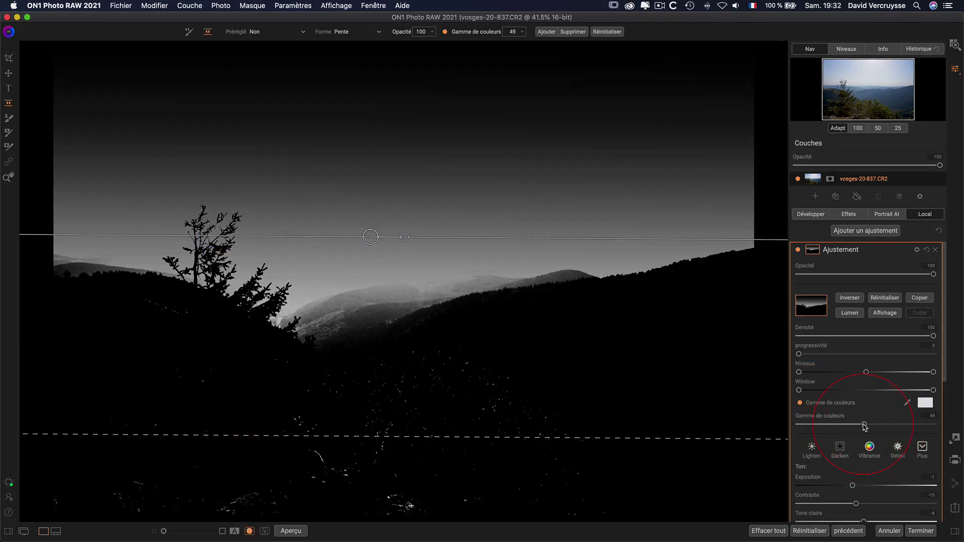
drag(862, 426, 824, 438)
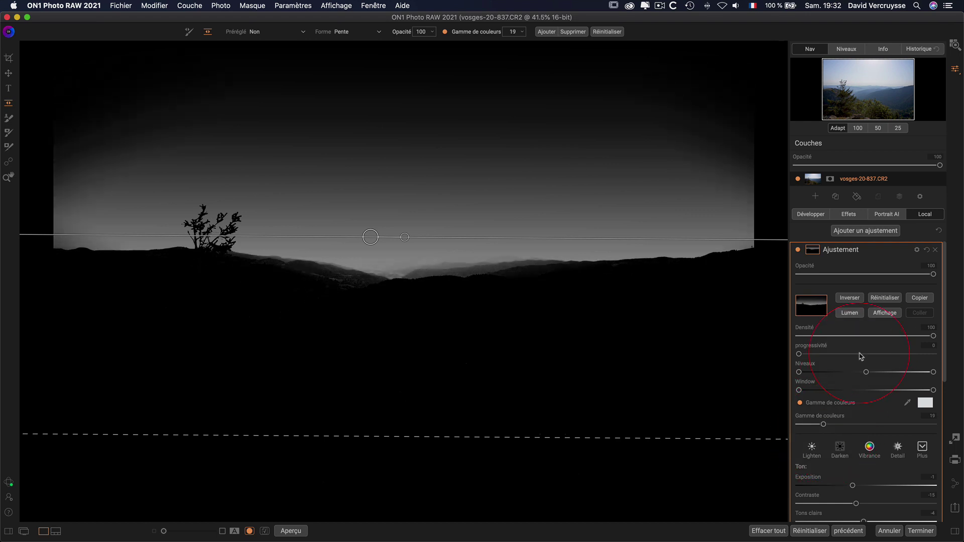
click(880, 311)
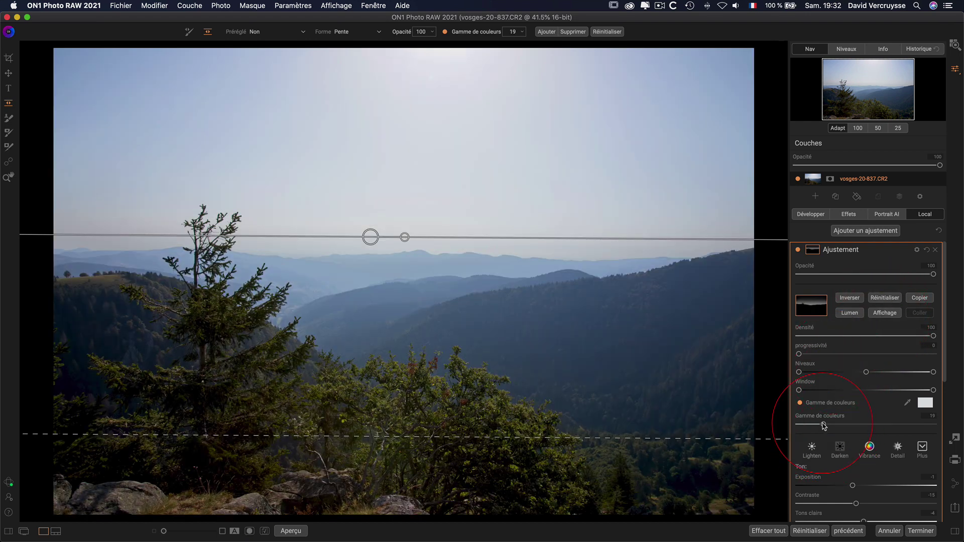
mouse_move(824, 426)
mouse_down()
mouse_move(864, 421)
mouse_move(808, 426)
mouse_move(843, 426)
mouse_up()
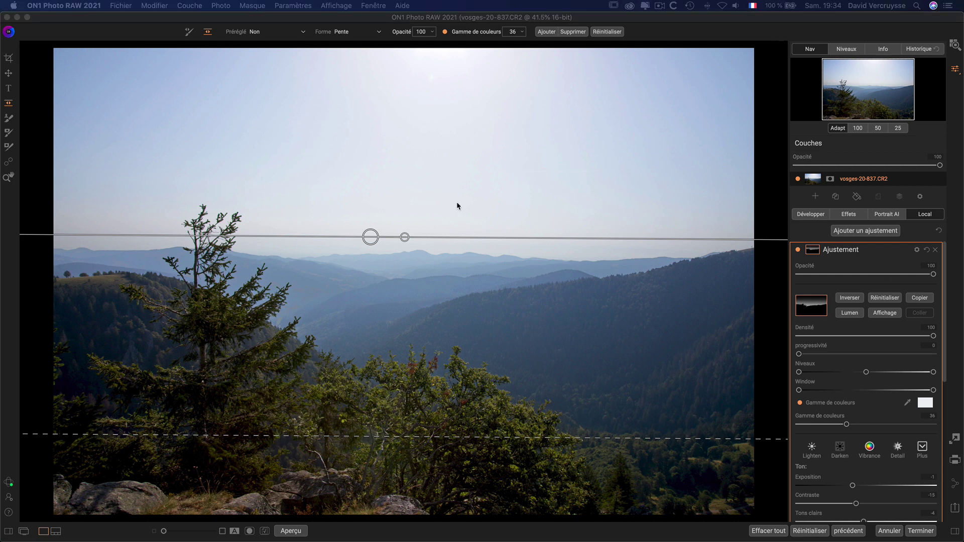
Step: Add a local adjustment and paint a hard-edged patch over the sky above the tall fir with the size 2500 brush
click(868, 232)
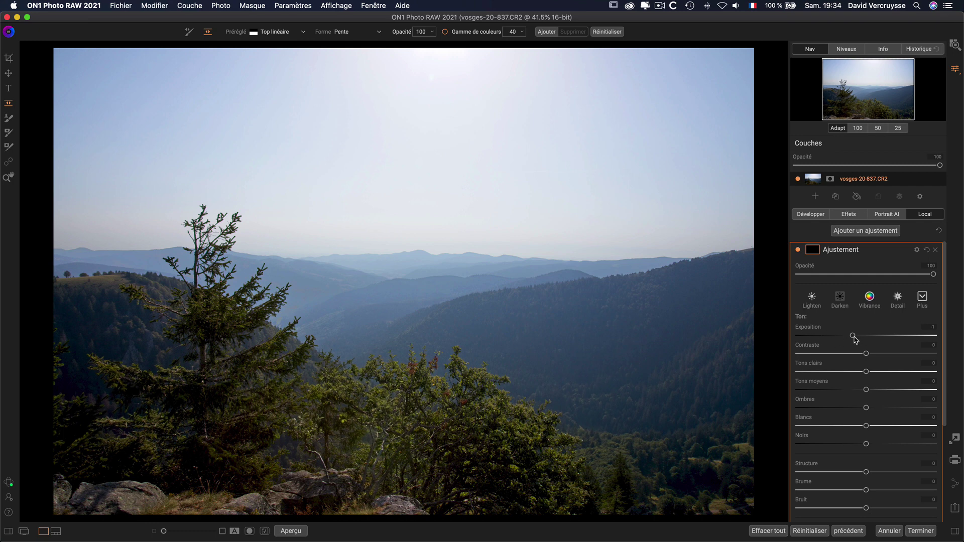
click(187, 33)
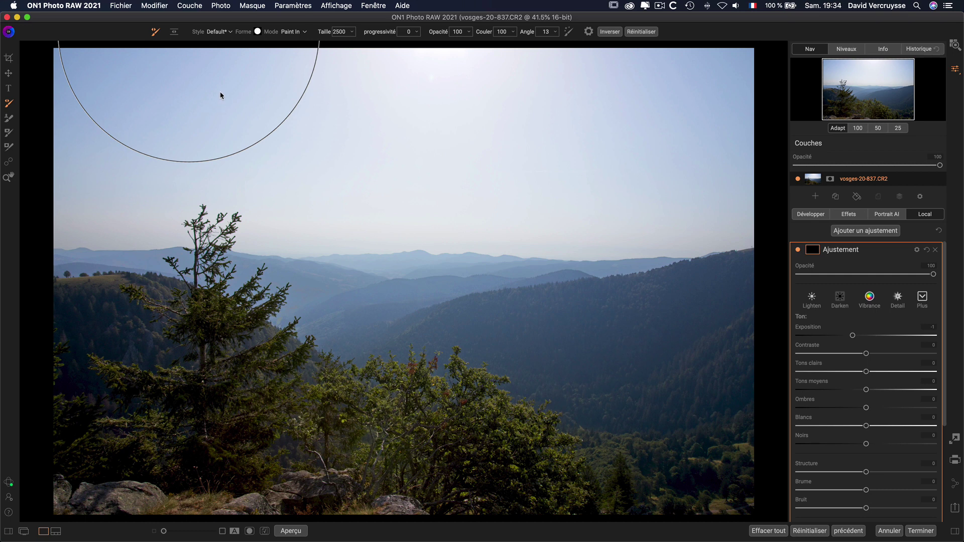
click(171, 127)
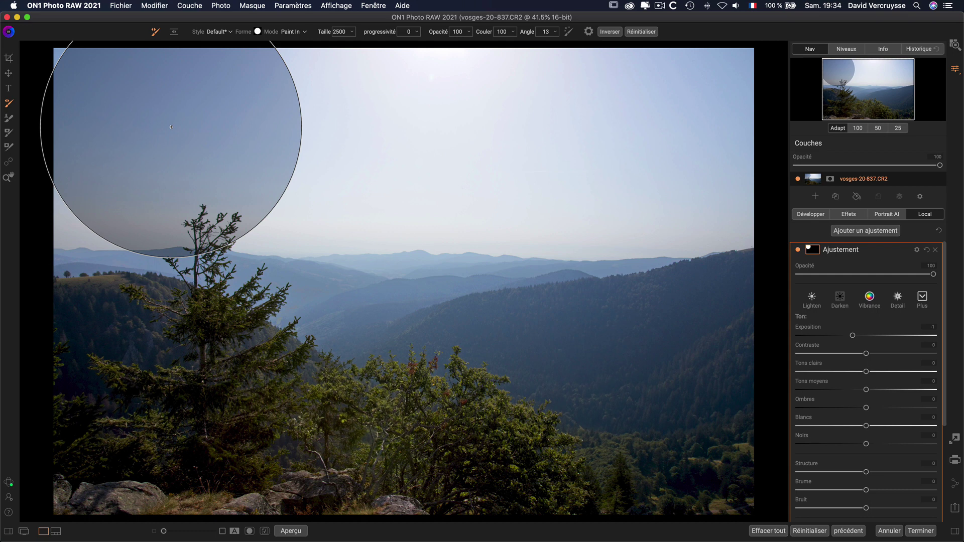
drag(171, 127, 214, 111)
Step: Reset the adjustment's tone settings and set the brush to size 1100 and opacity 35
drag(325, 32, 289, 32)
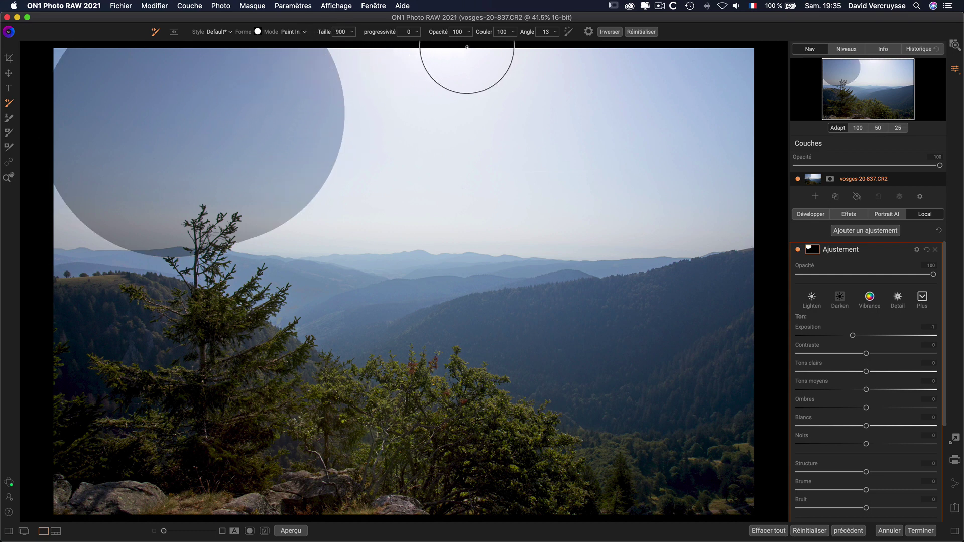
drag(439, 32, 412, 32)
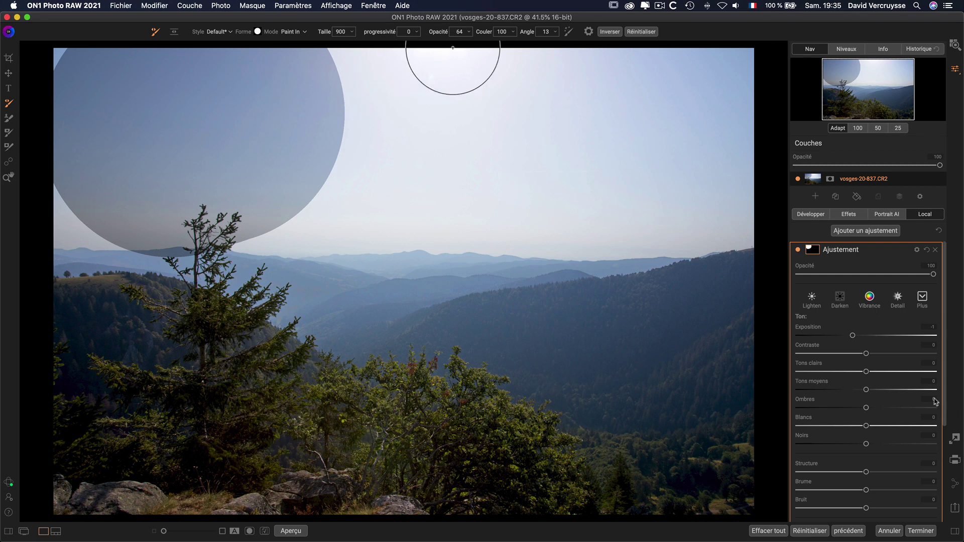
click(927, 250)
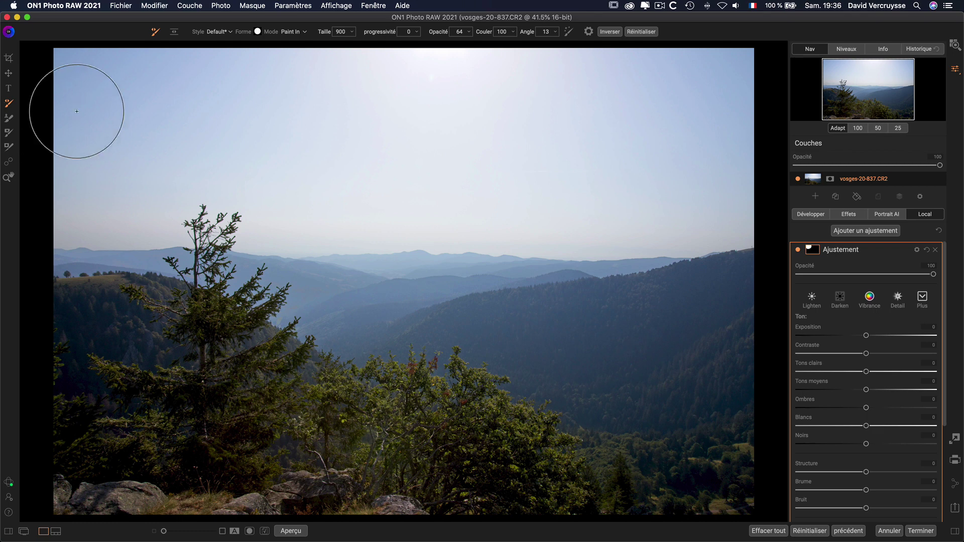
mouse_move(441, 31)
mouse_down()
mouse_move(424, 33)
mouse_move(433, 33)
mouse_up()
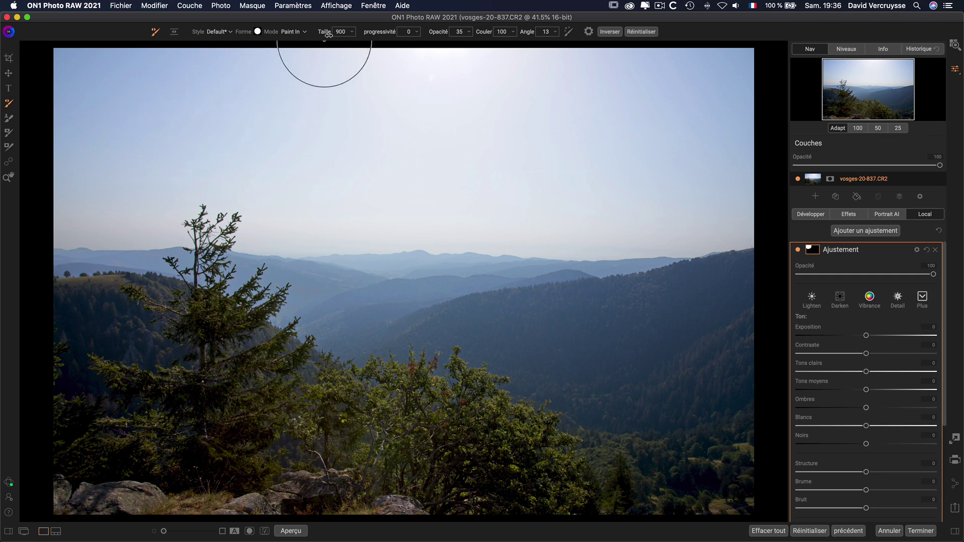
drag(329, 34, 337, 34)
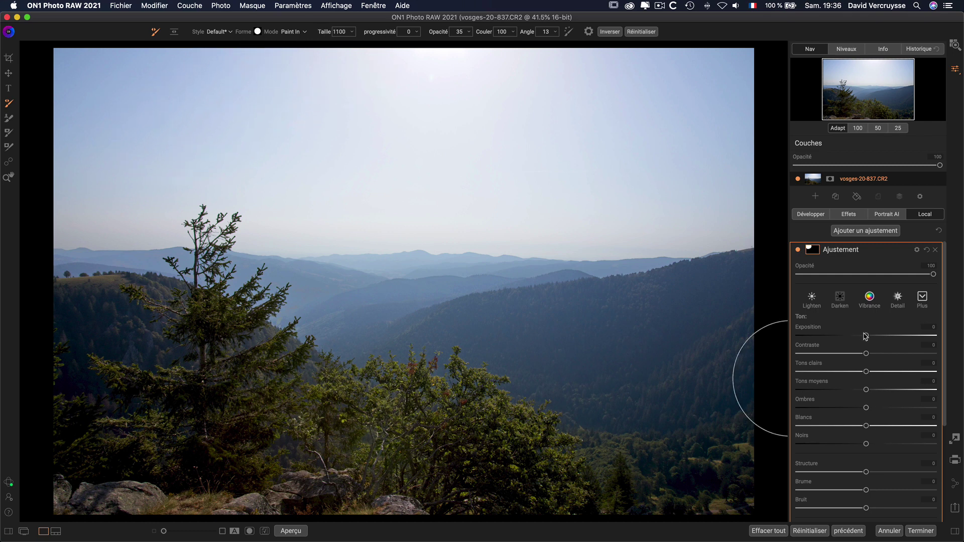
Step: Set the adjustment's exposure to -0.7 and reset its painted mask
drag(866, 335, 857, 336)
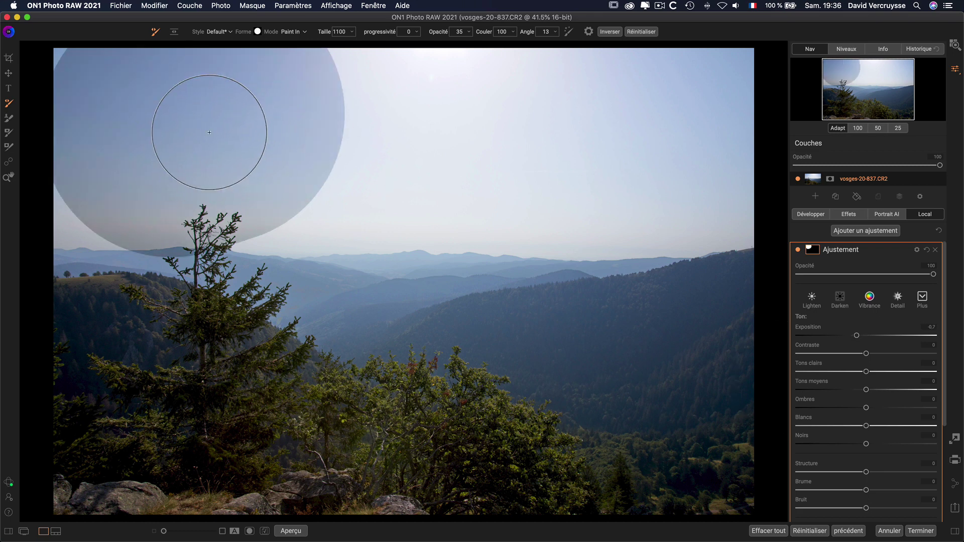
click(812, 249)
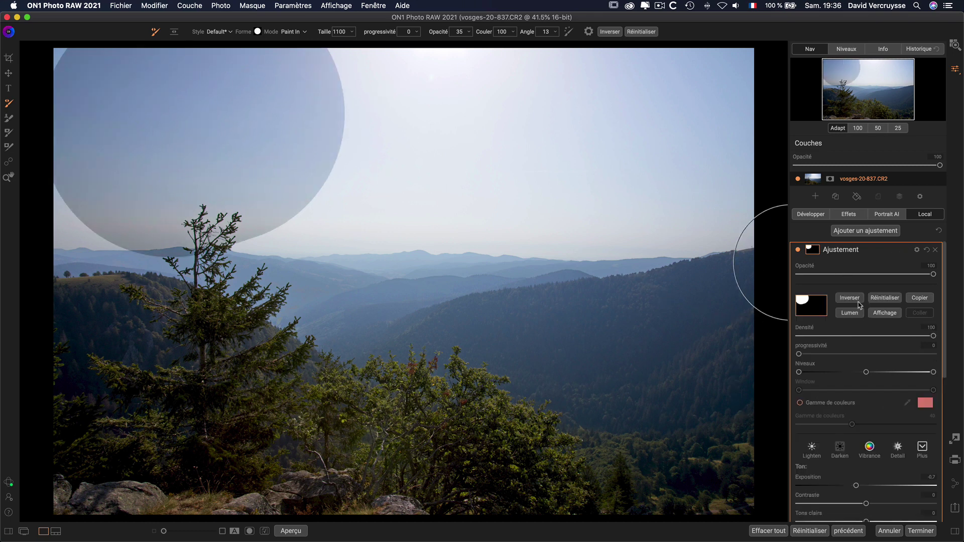
click(885, 299)
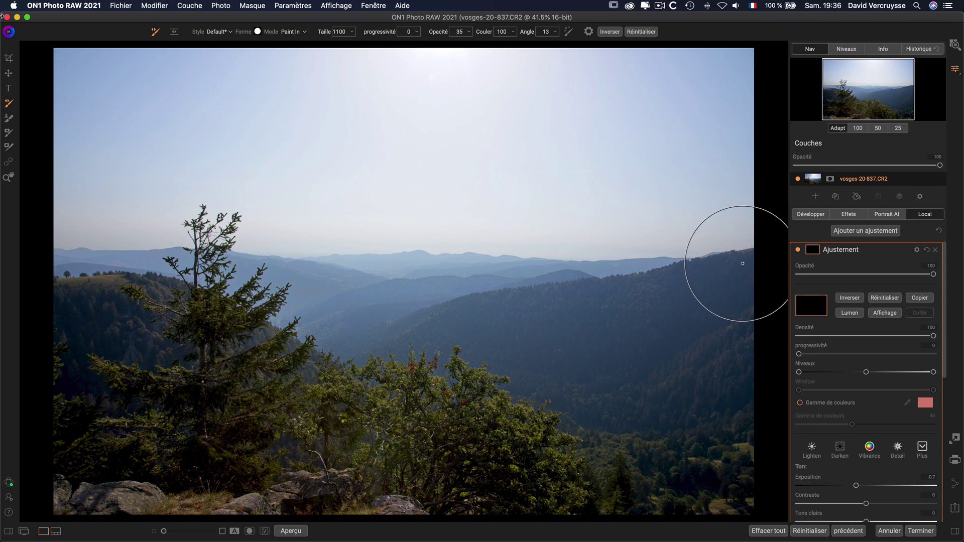
Step: Paint overlapping strokes across the whole sky at 35 opacity, working in the full-screen preview, and return to the normal view
mouse_move(174, 111)
mouse_down()
mouse_move(241, 119)
mouse_move(164, 114)
mouse_move(200, 142)
mouse_move(235, 116)
mouse_move(138, 144)
mouse_move(143, 107)
mouse_move(82, 75)
mouse_move(136, 88)
mouse_move(187, 85)
mouse_move(96, 139)
mouse_move(84, 194)
mouse_move(282, 193)
mouse_move(340, 167)
mouse_move(301, 98)
mouse_move(218, 68)
mouse_move(311, 75)
mouse_move(313, 119)
mouse_move(291, 133)
mouse_move(276, 198)
mouse_move(341, 198)
mouse_move(403, 182)
mouse_move(313, 160)
mouse_move(420, 188)
mouse_move(348, 179)
mouse_up()
key(shift+f)
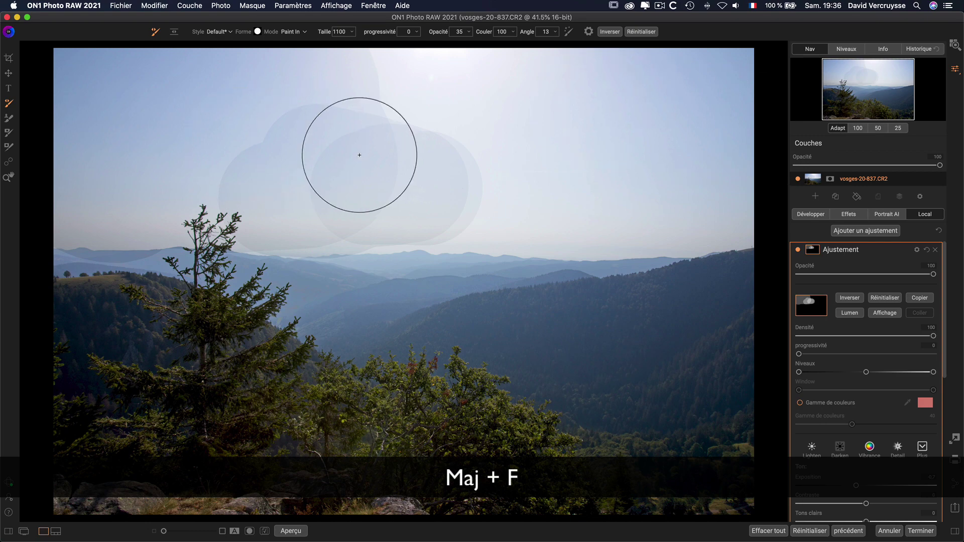
key(shift+f)
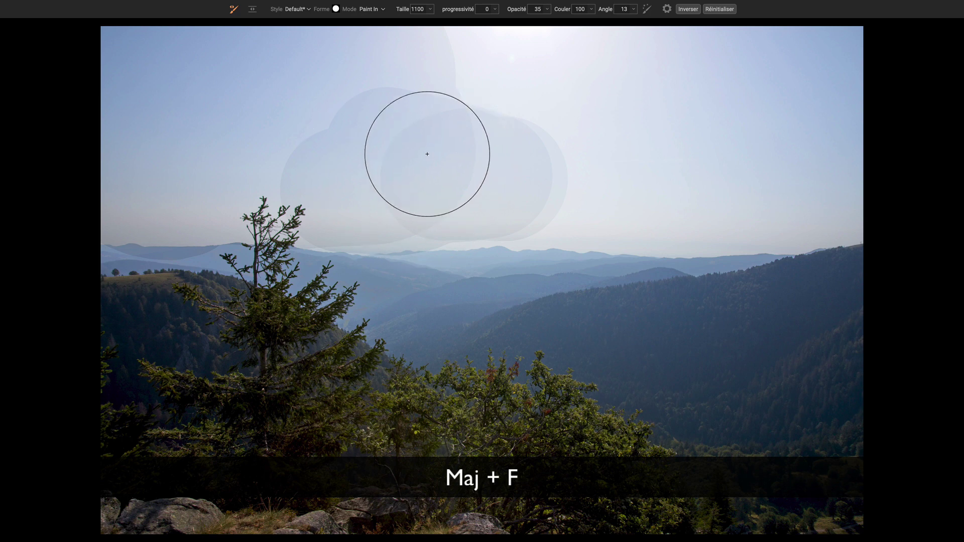
mouse_move(311, 131)
mouse_down()
mouse_move(252, 129)
mouse_move(240, 108)
mouse_up()
drag(377, 136, 355, 123)
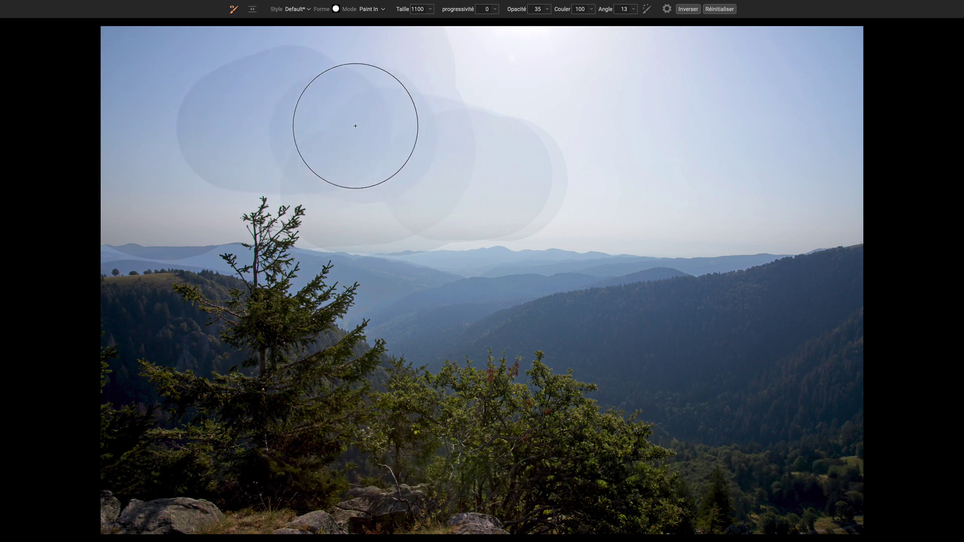
mouse_move(500, 31)
mouse_down()
mouse_move(549, 68)
mouse_move(517, 114)
mouse_move(592, 187)
mouse_move(841, 184)
mouse_move(846, 144)
mouse_move(833, 67)
mouse_move(399, 47)
mouse_move(213, 52)
mouse_move(146, 65)
mouse_up()
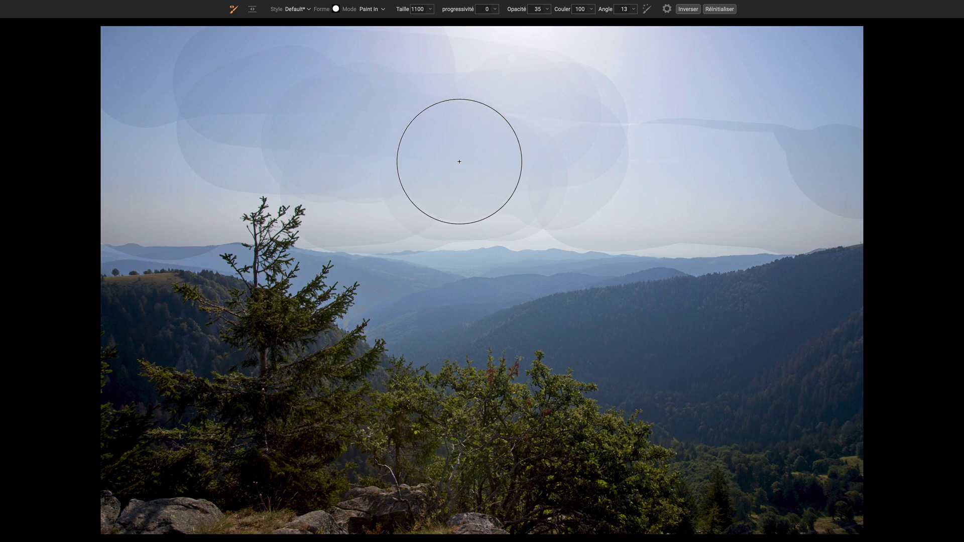
key(Tab)
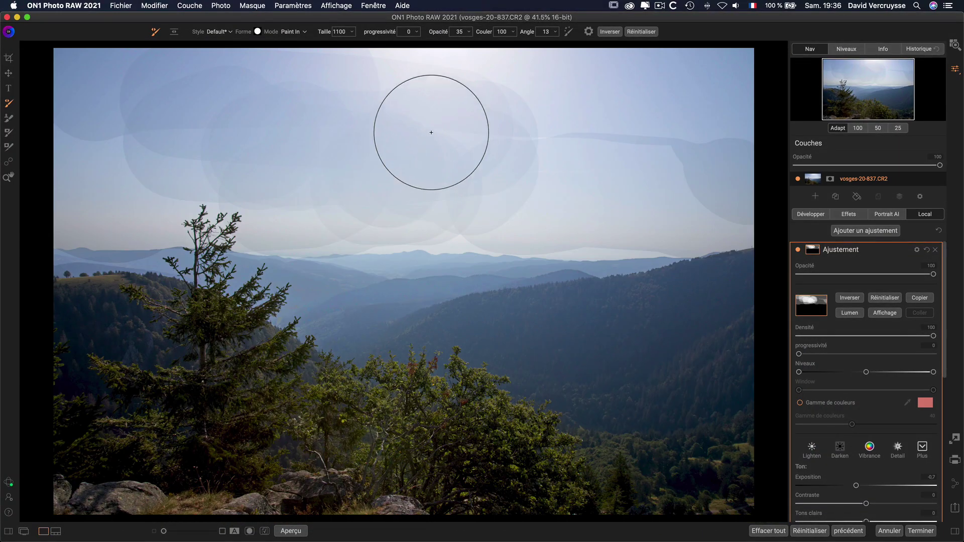
Step: Show the full-screen preview of the painted photo, leave it and delete the brush adjustment
click(336, 6)
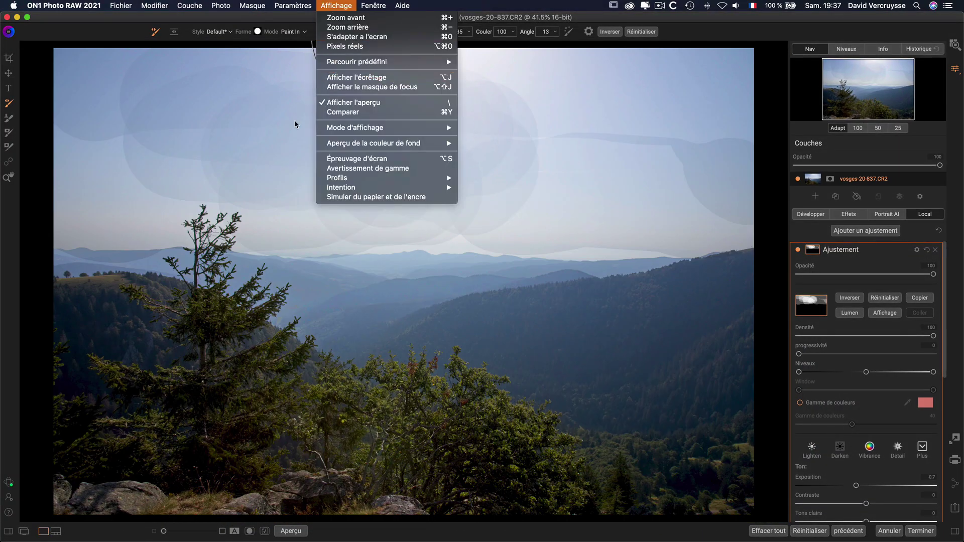
click(303, 72)
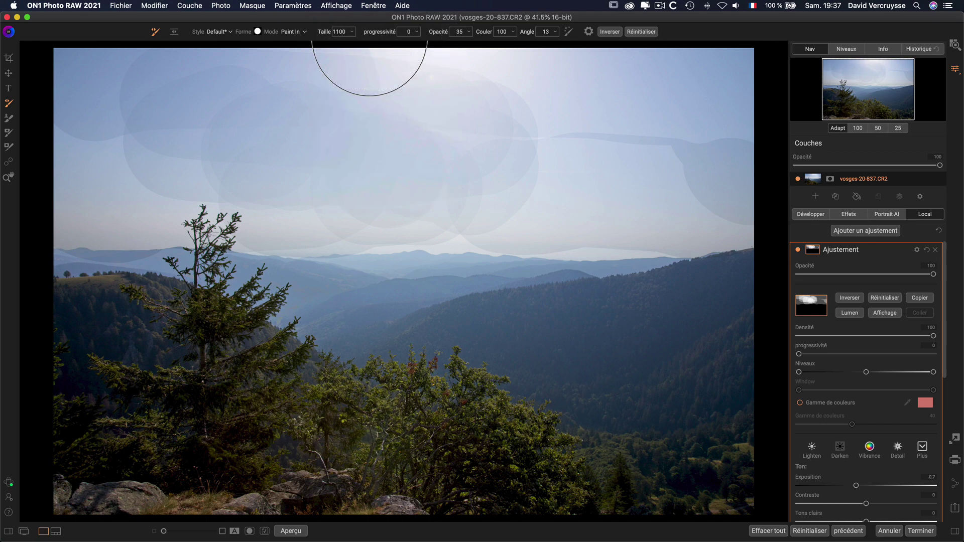
click(374, 6)
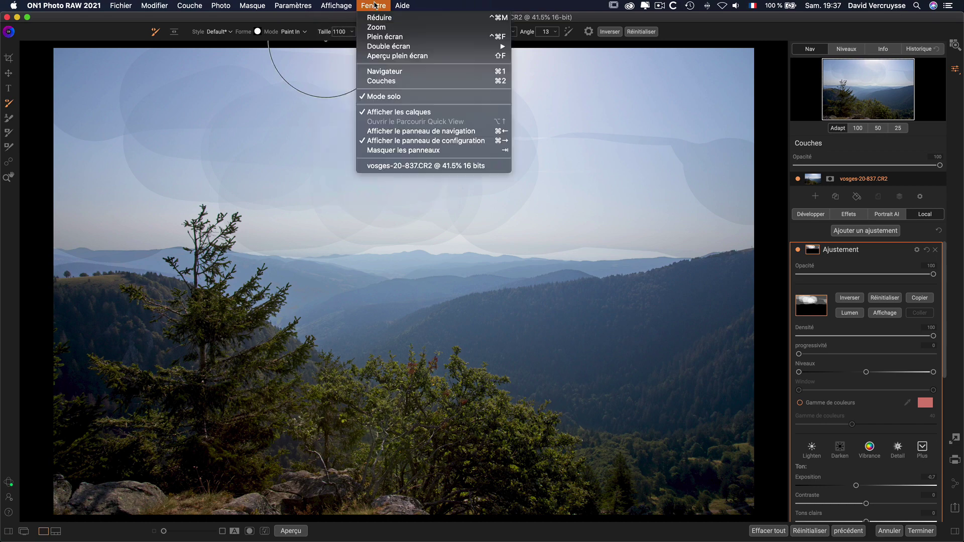
click(397, 56)
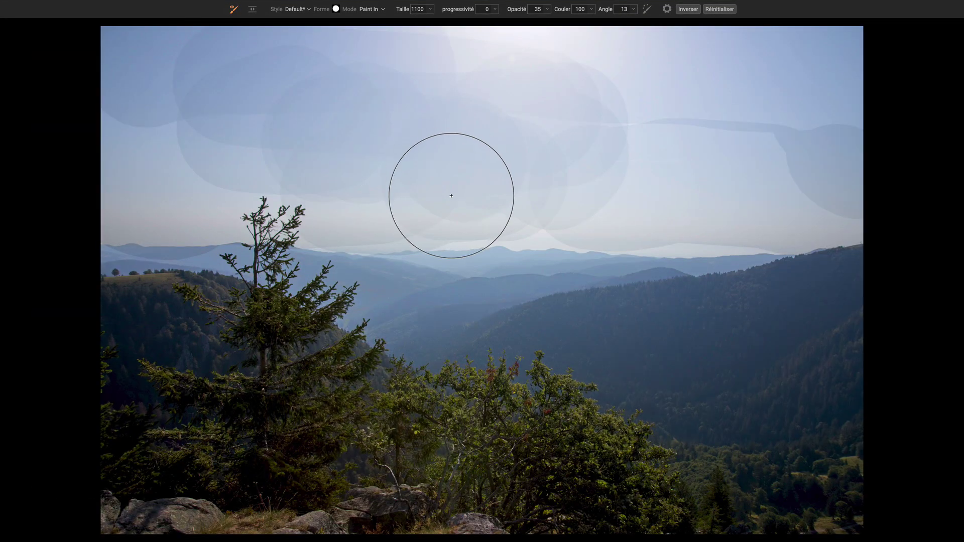
key(Escape)
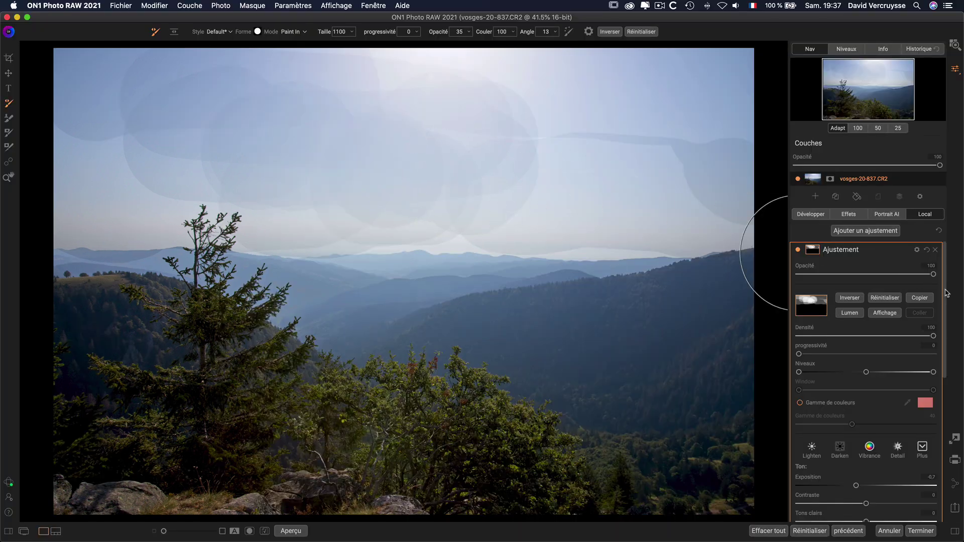
click(934, 251)
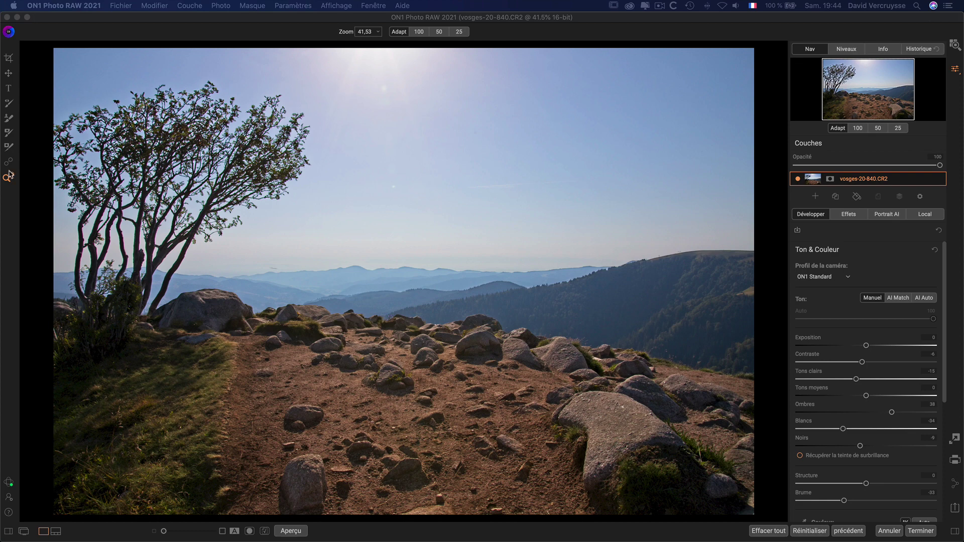
Step: Retouch a spot on the dirt path beside the grass at brush size 125 and move its source point onto the dirt
click(9, 162)
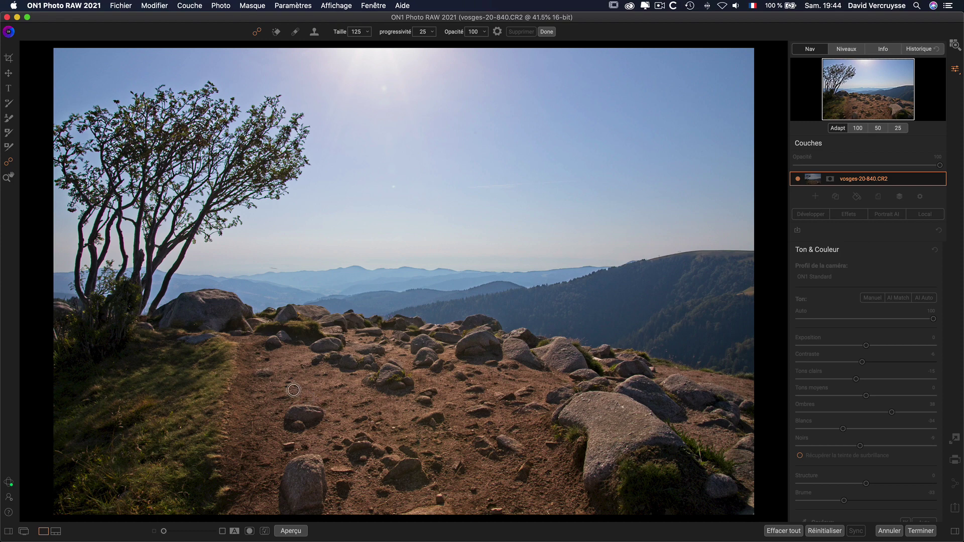
drag(277, 372, 254, 373)
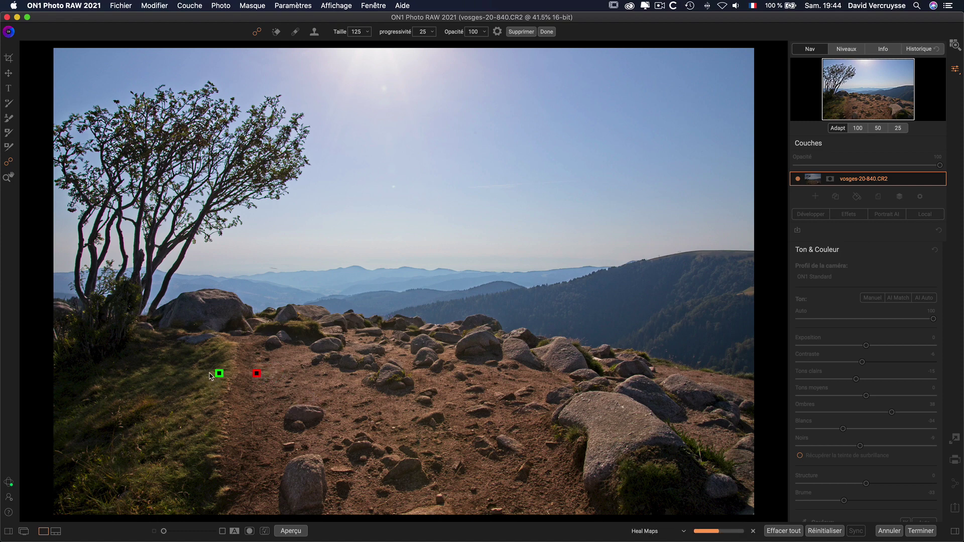
drag(219, 376, 252, 402)
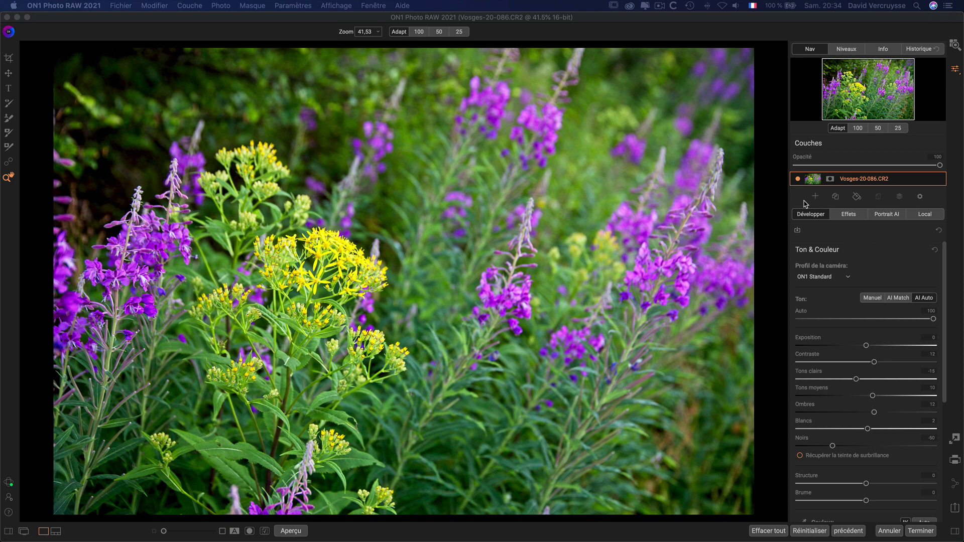
Step: Add a Remplacer la couleur effect filter to the wildflower photo
click(857, 216)
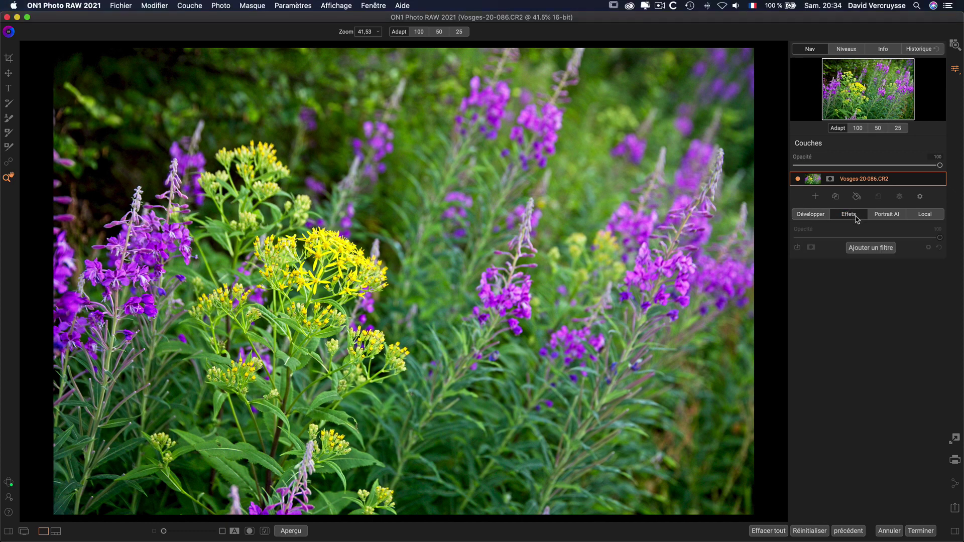
click(860, 248)
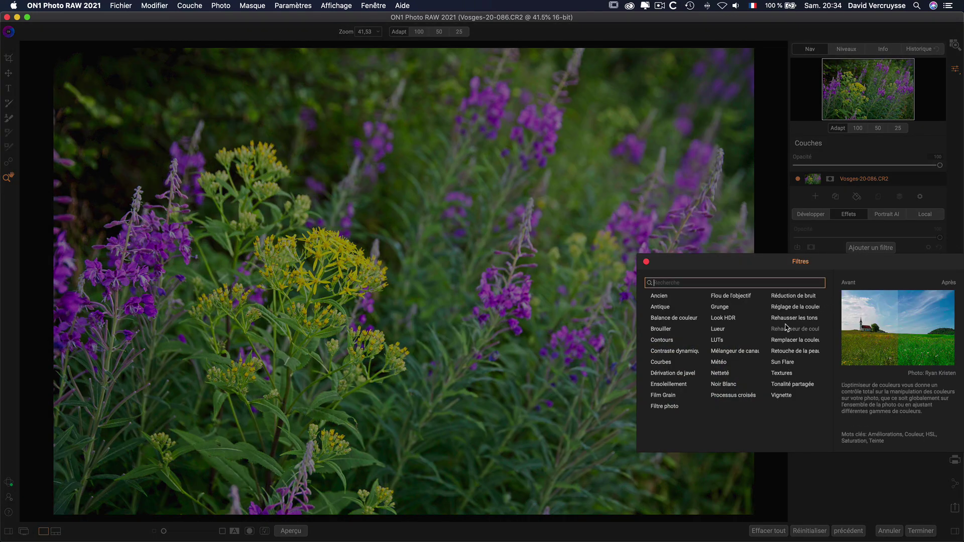
click(804, 344)
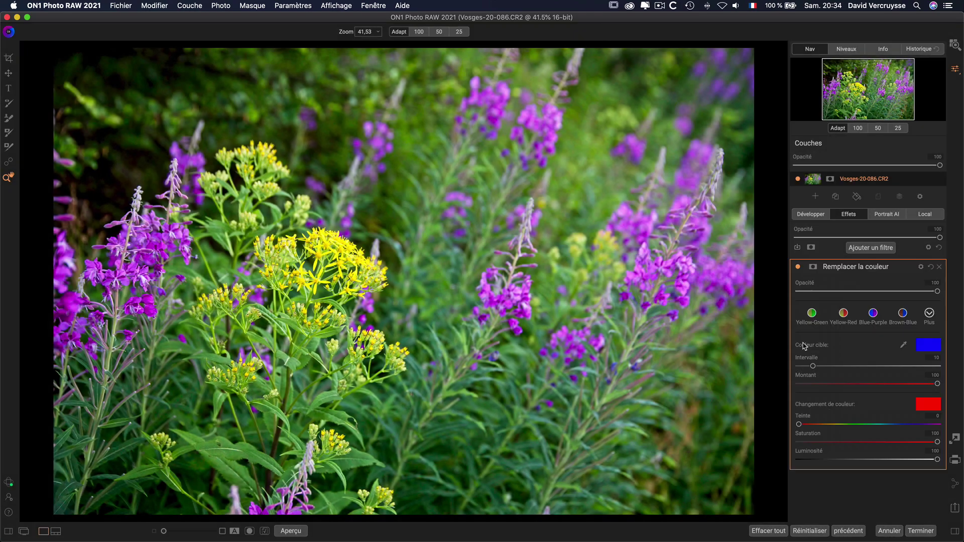
Step: Set the filter's target colour to the yellow sampled from the large central flower cluster
click(904, 347)
click(928, 346)
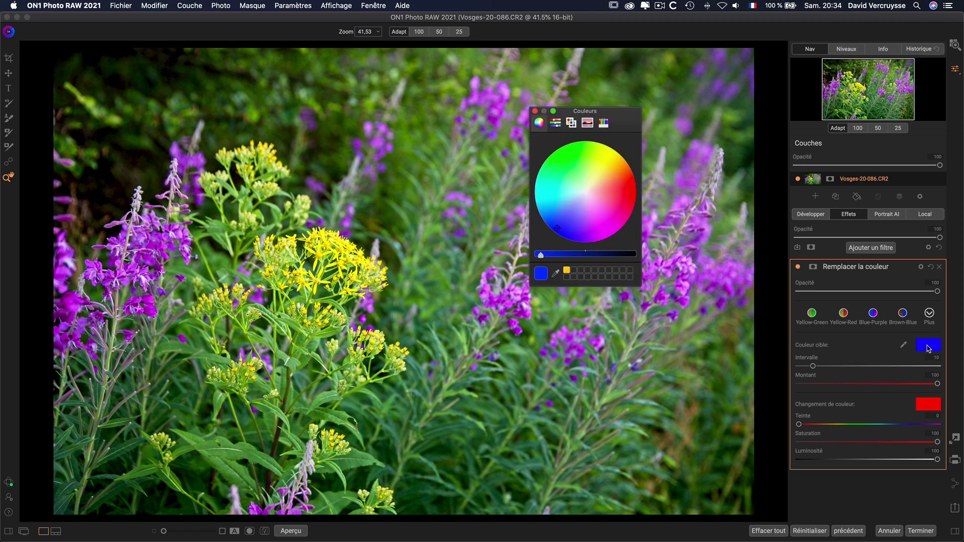
click(555, 273)
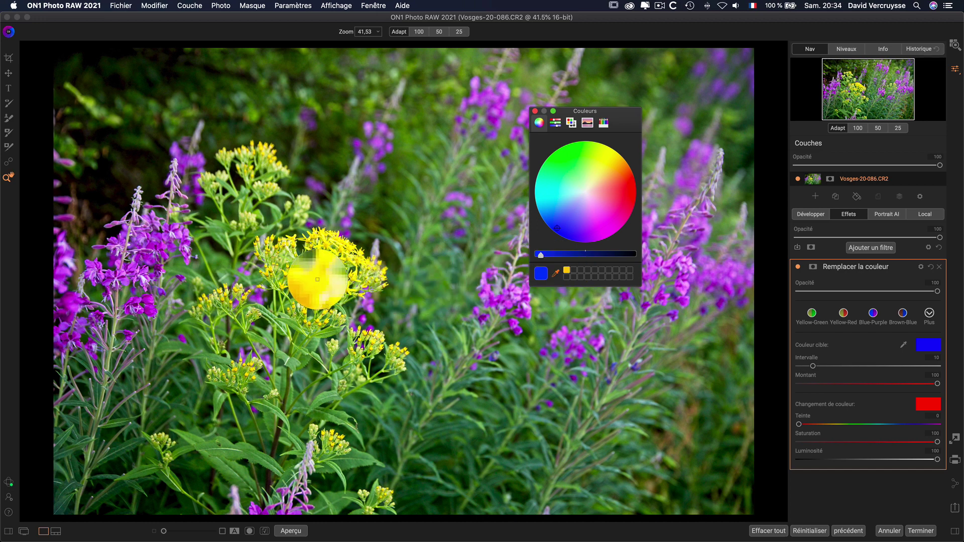
click(317, 279)
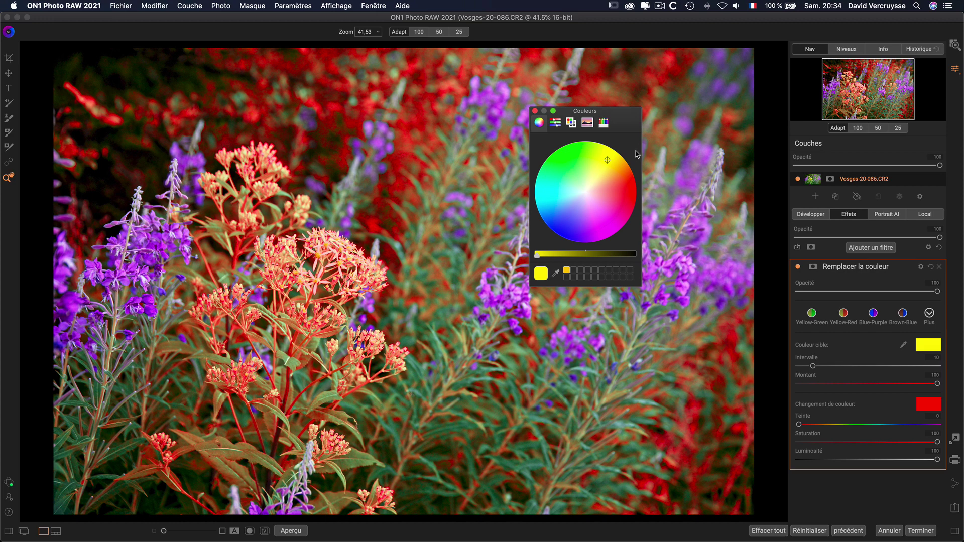
Step: Set the filter's replacement colour to the purple sampled from a fireweed blossom, switching the filter off for sampling and back on
click(535, 111)
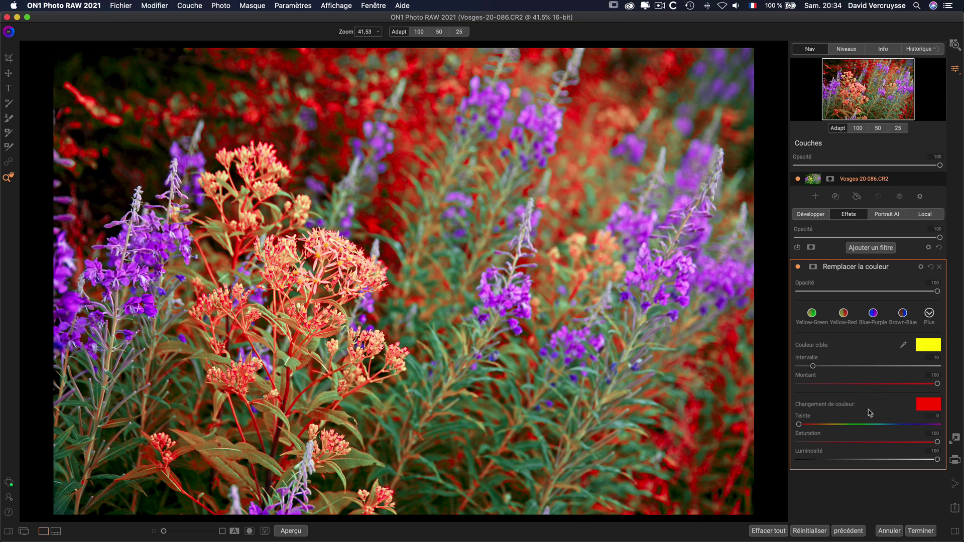
click(923, 408)
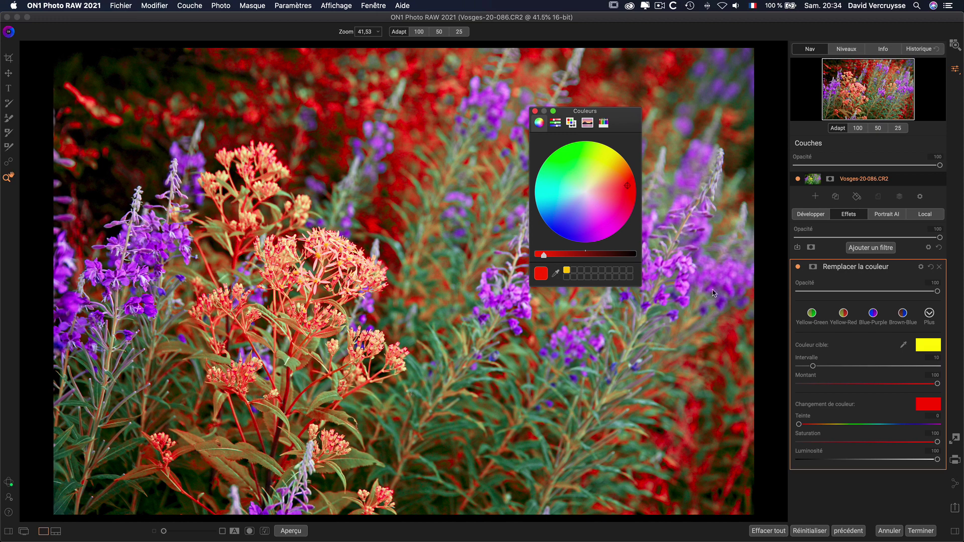
click(798, 268)
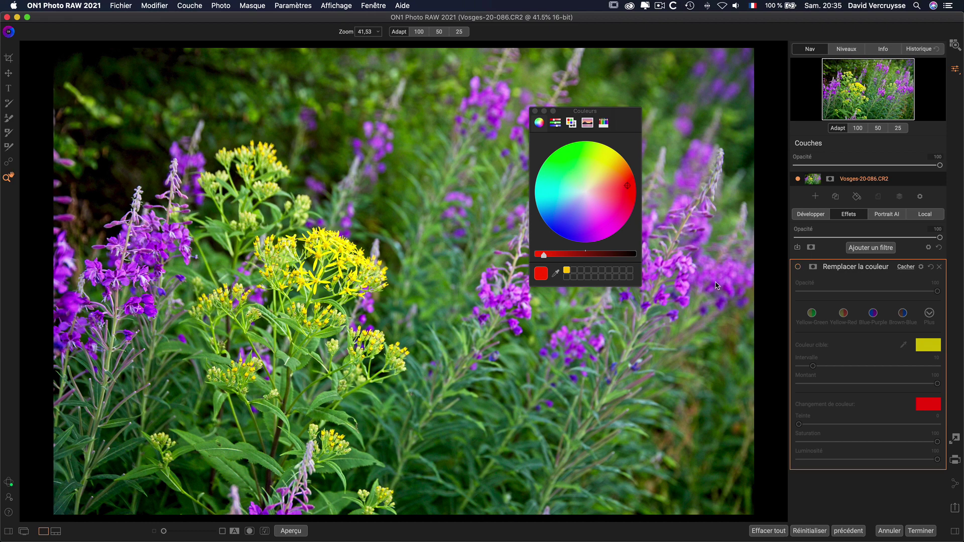
click(558, 276)
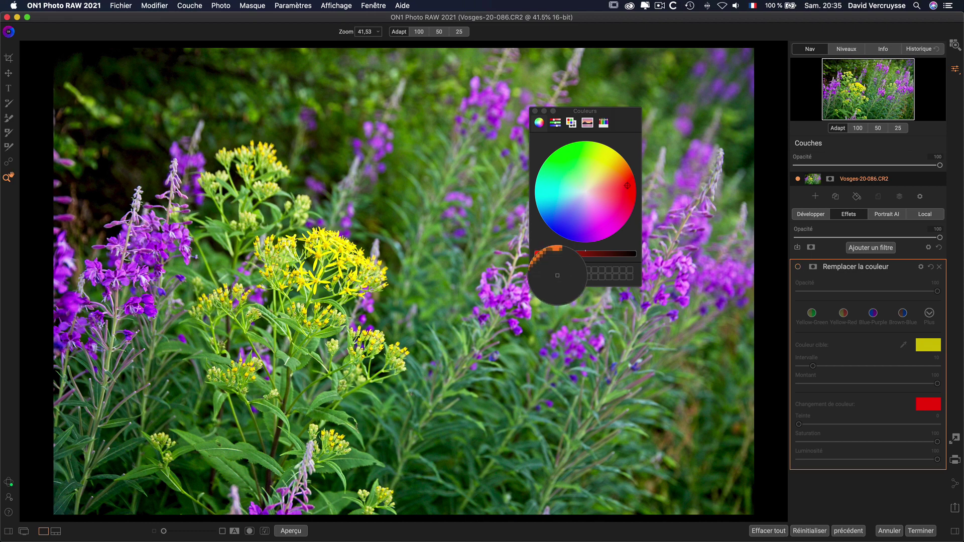
click(503, 302)
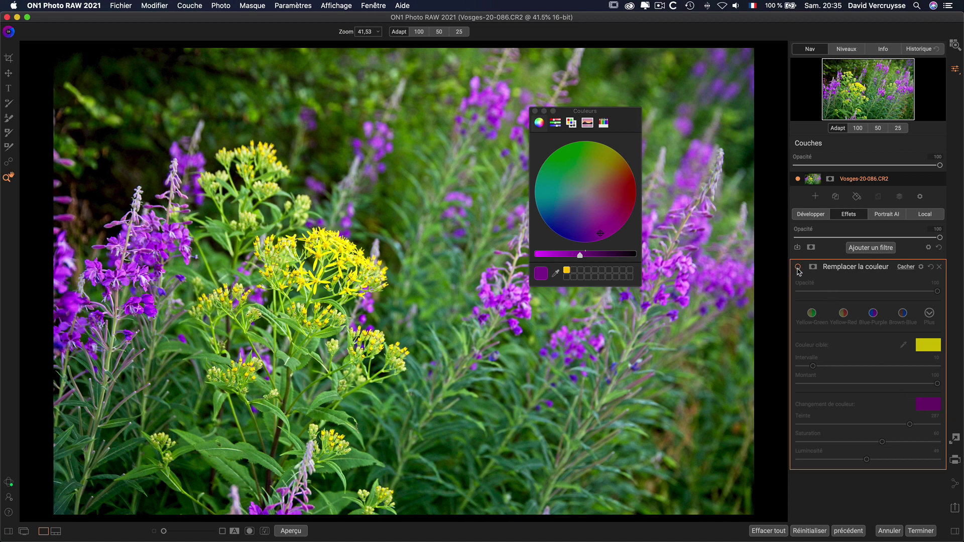
click(535, 112)
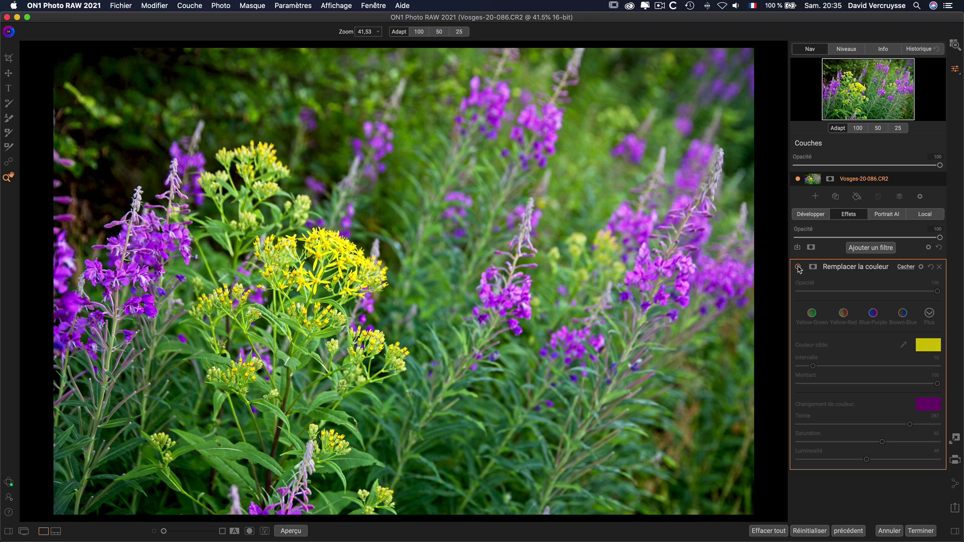
click(798, 267)
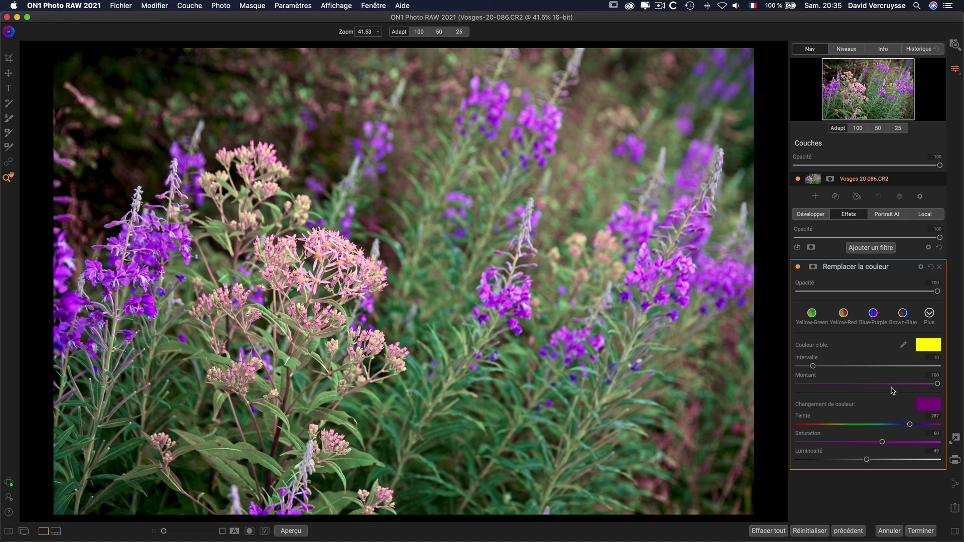
Step: Set the Remplacer la couleur filter's Intervalle to 20, Saturation to 45 and Luminosité to 60
drag(813, 367, 821, 367)
mouse_move(936, 383)
mouse_down()
mouse_move(882, 382)
mouse_move(932, 385)
mouse_up()
drag(882, 443, 862, 442)
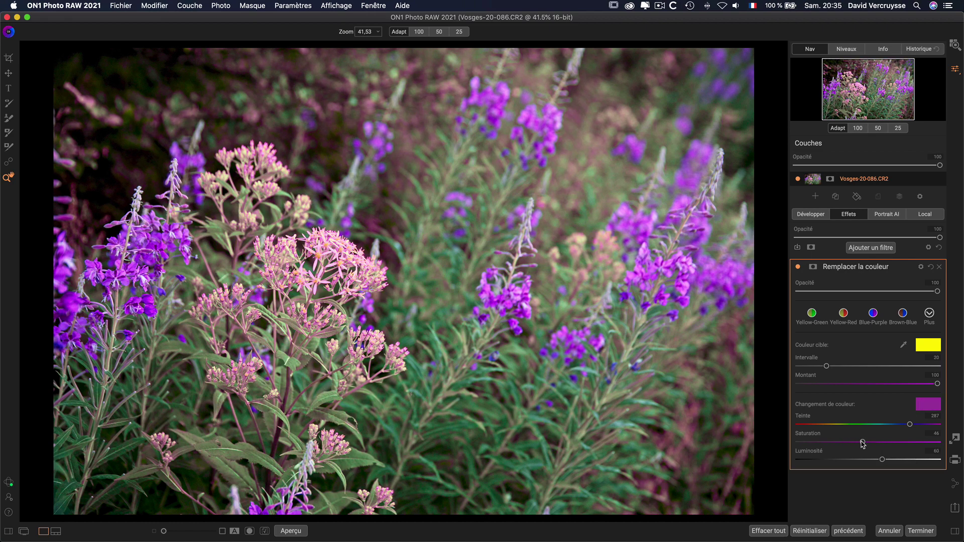
Step: Compare the photo with the Remplacer la couleur filter off and on several times, and remove the filter
click(798, 268)
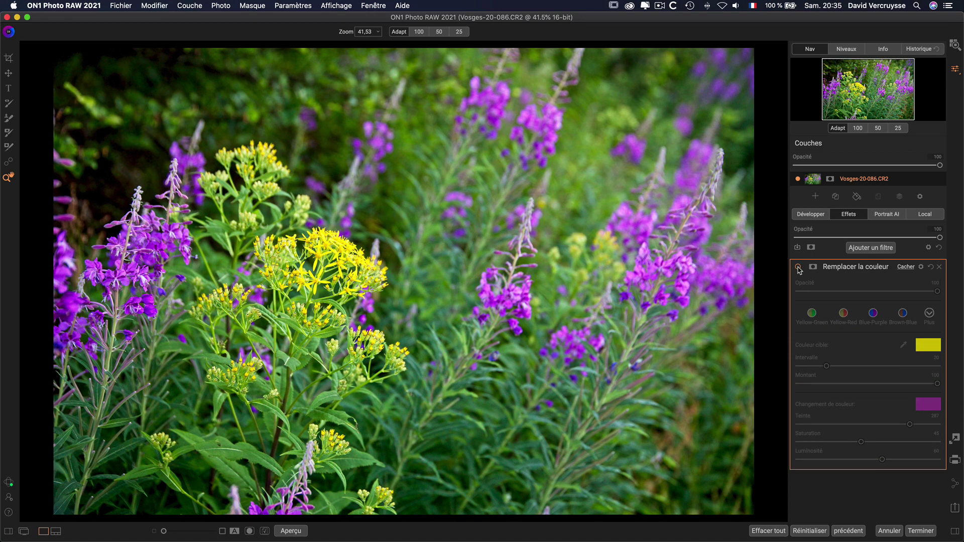
click(798, 268)
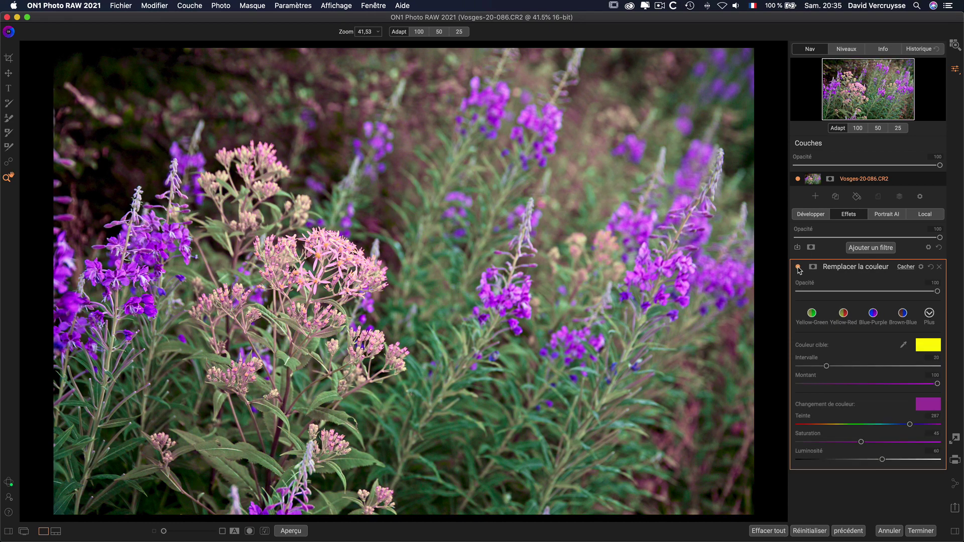
click(799, 268)
click(799, 268)
click(799, 268)
click(798, 267)
click(939, 268)
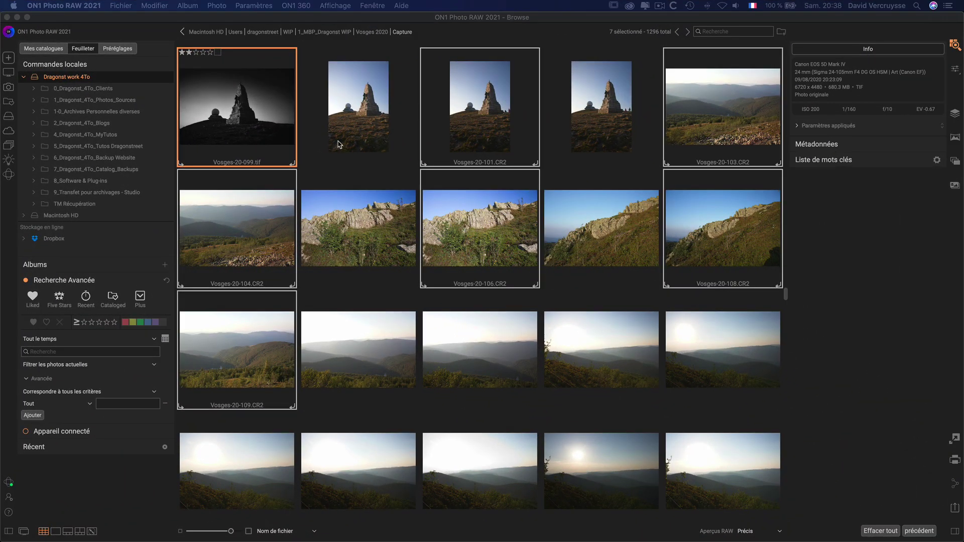
Step: Play a Diaporama rapide of the selected photos in the Capture folder and exit the slideshow
click(374, 7)
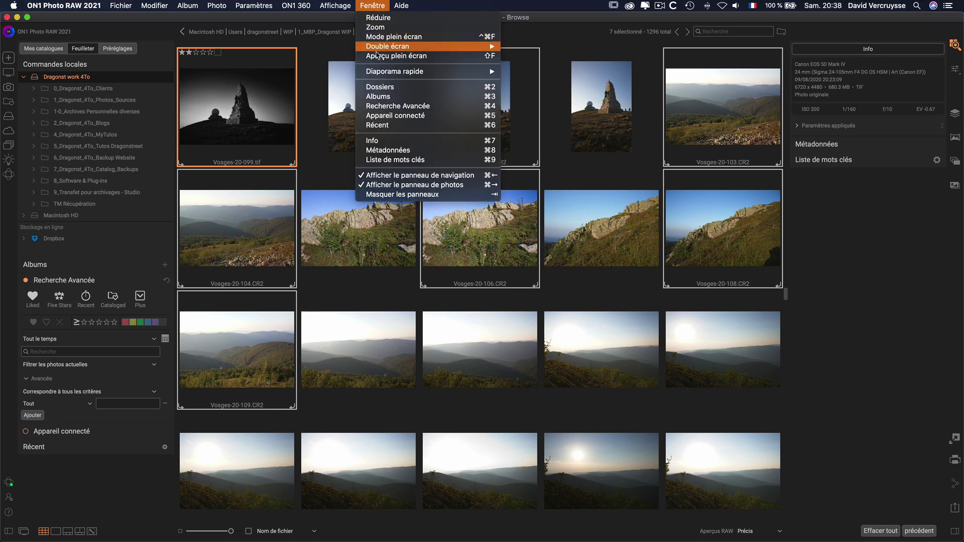
mouse_move(381, 73)
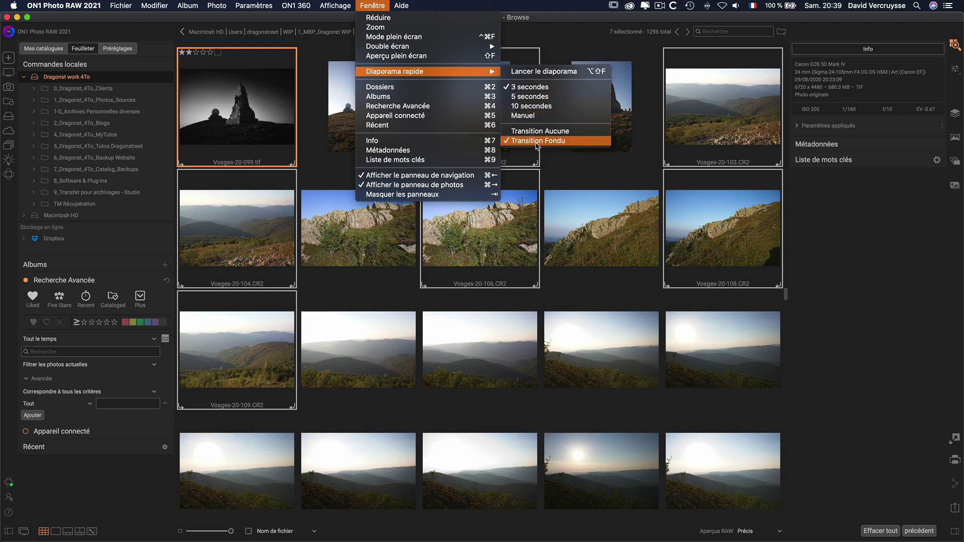
click(533, 72)
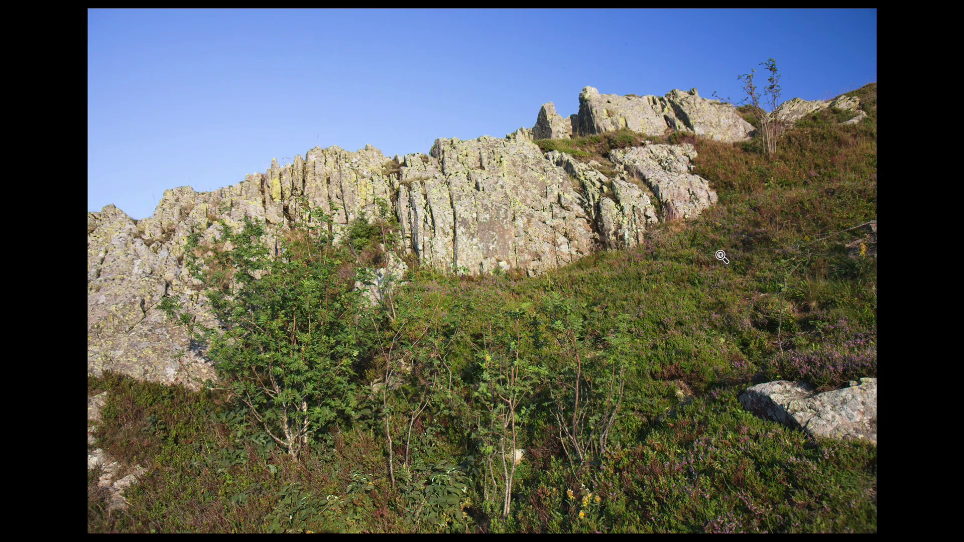
key(Escape)
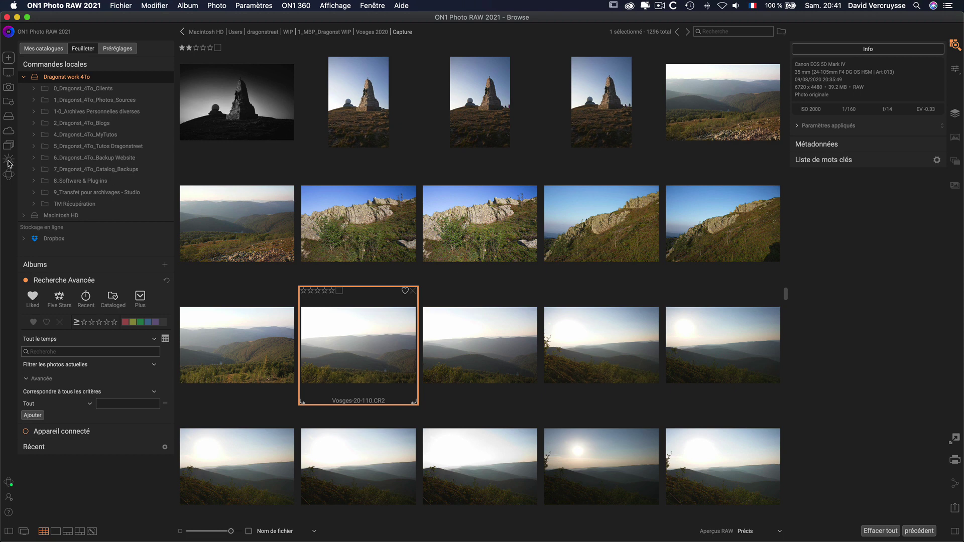
Step: Search the current photos taken at the same time with Organisation intelligente and look through the resulting groups
click(9, 161)
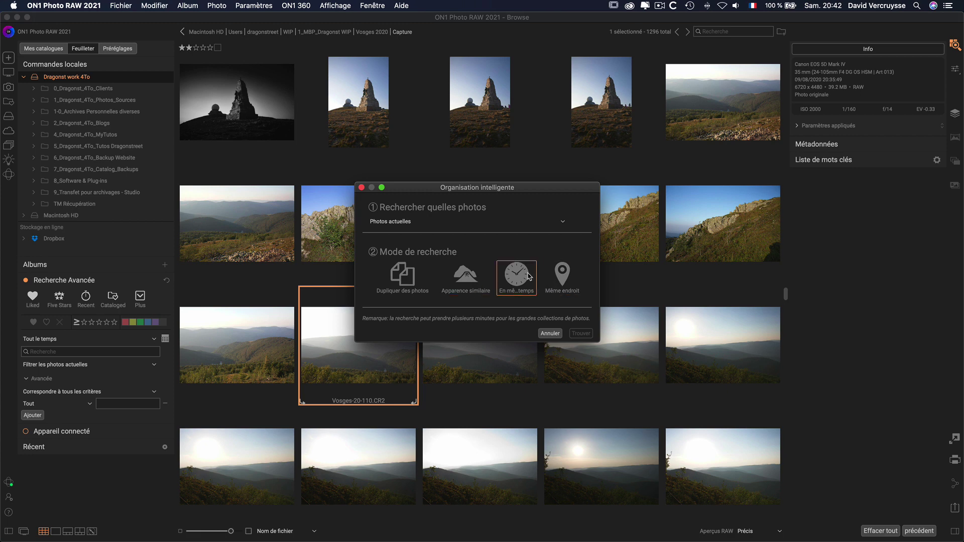
click(510, 279)
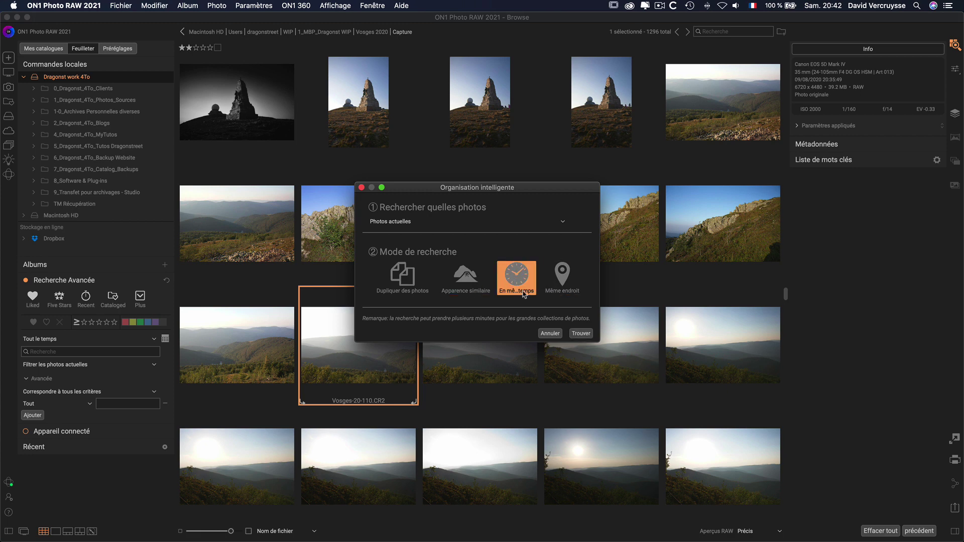
click(578, 334)
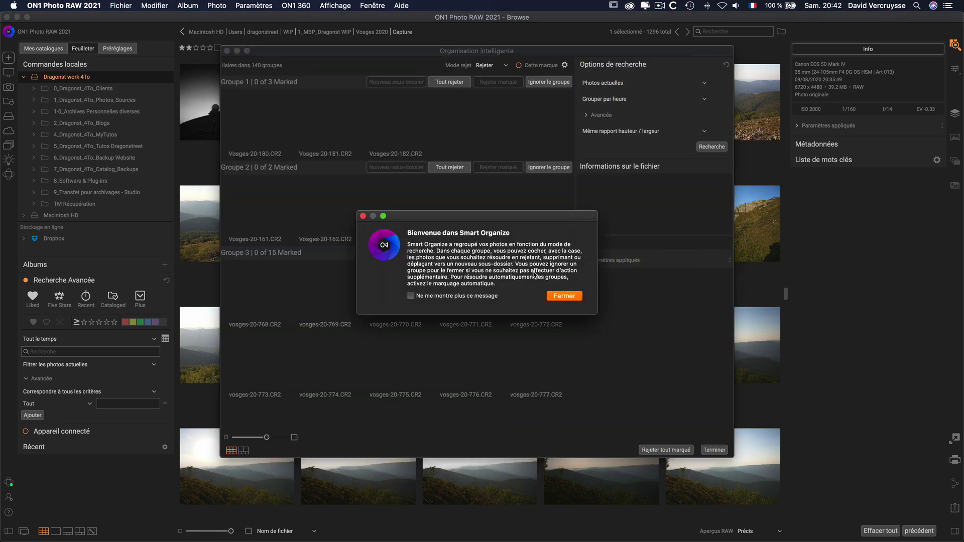
click(566, 296)
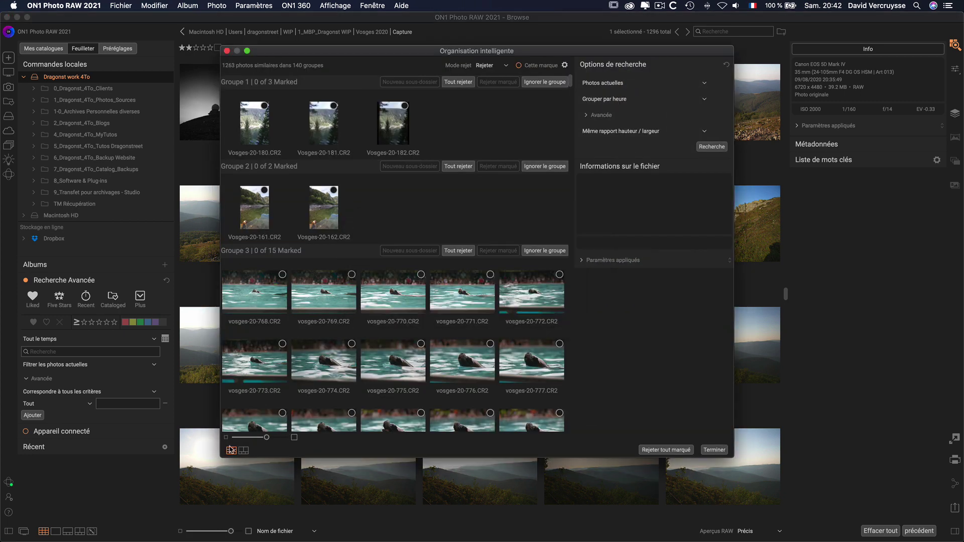
scroll(356, 271, down, 10)
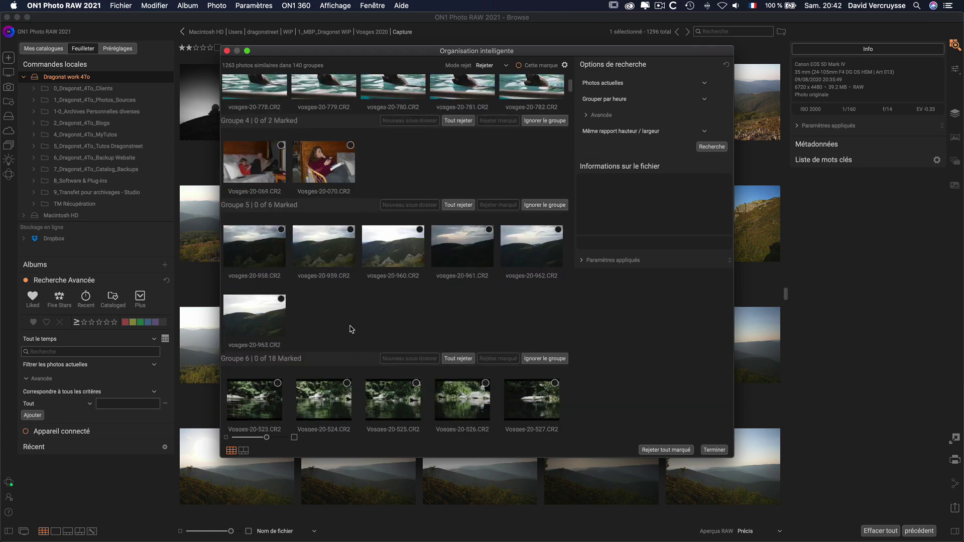
scroll(351, 301, down, 10)
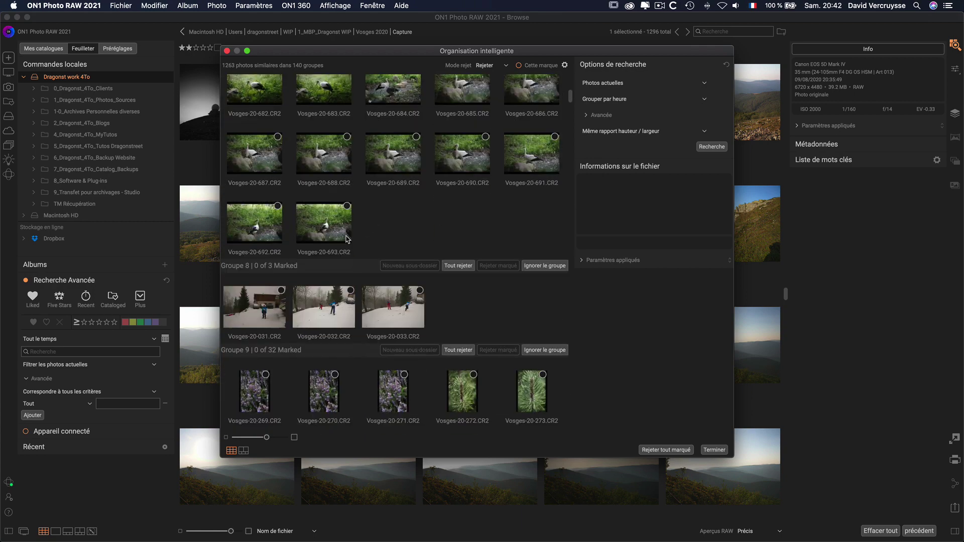
scroll(352, 241, down, 5)
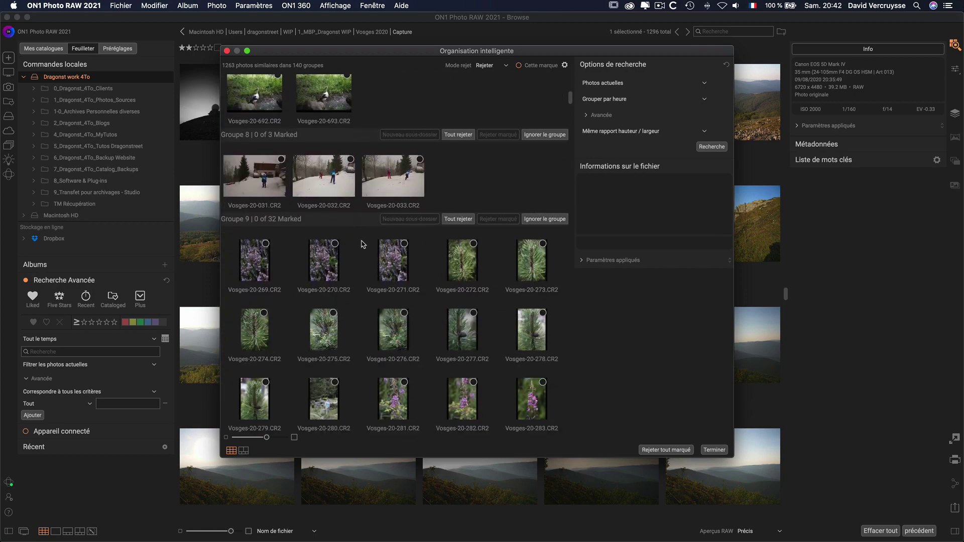
scroll(364, 245, down, 5)
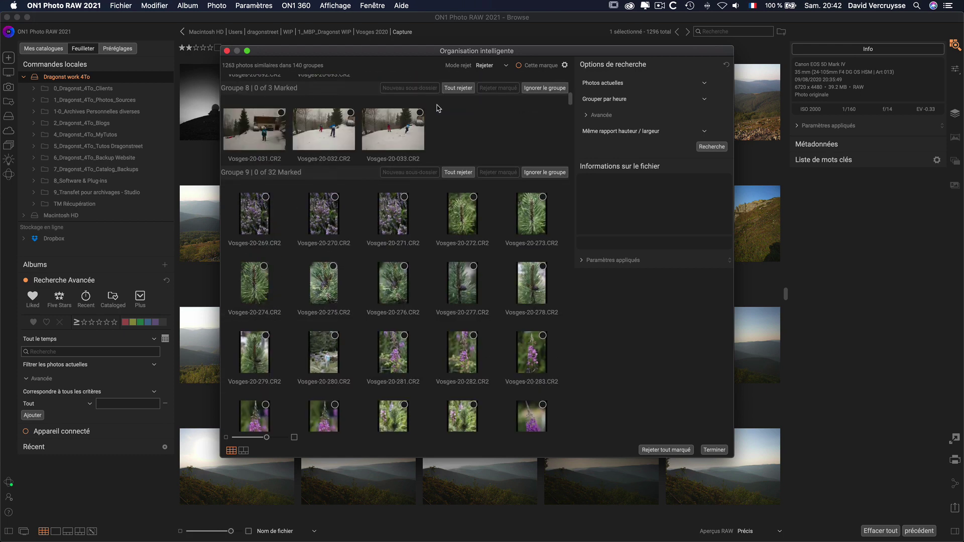
scroll(439, 190, up, 5)
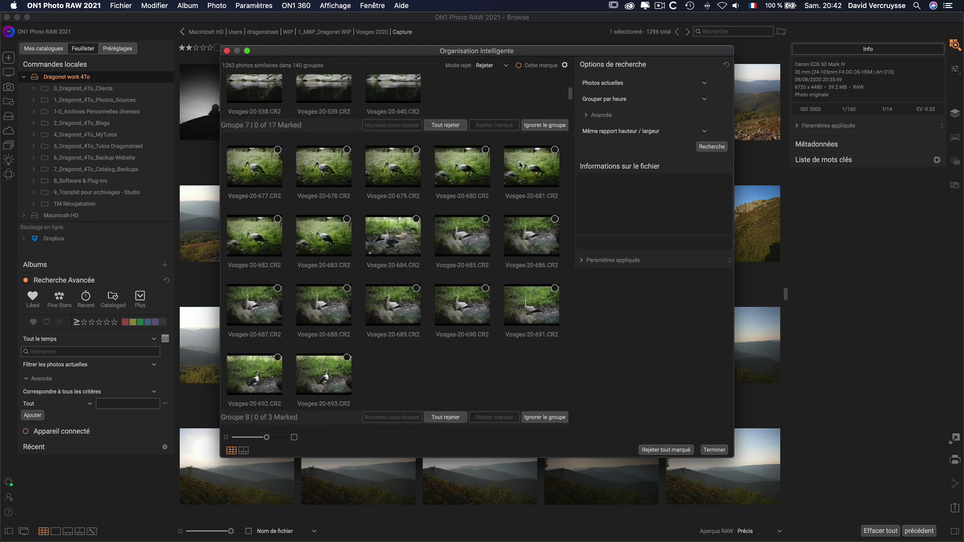
scroll(473, 234, down, 4)
Step: Switch the search option from grouping by time to Trouver une apparence similaire and finish Organisation intelligente
click(635, 84)
click(661, 76)
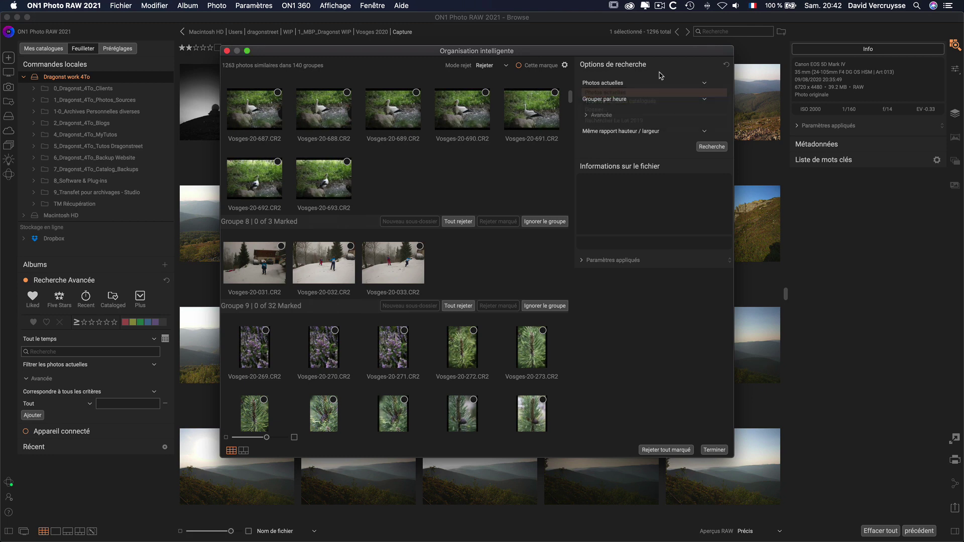
click(638, 90)
click(641, 83)
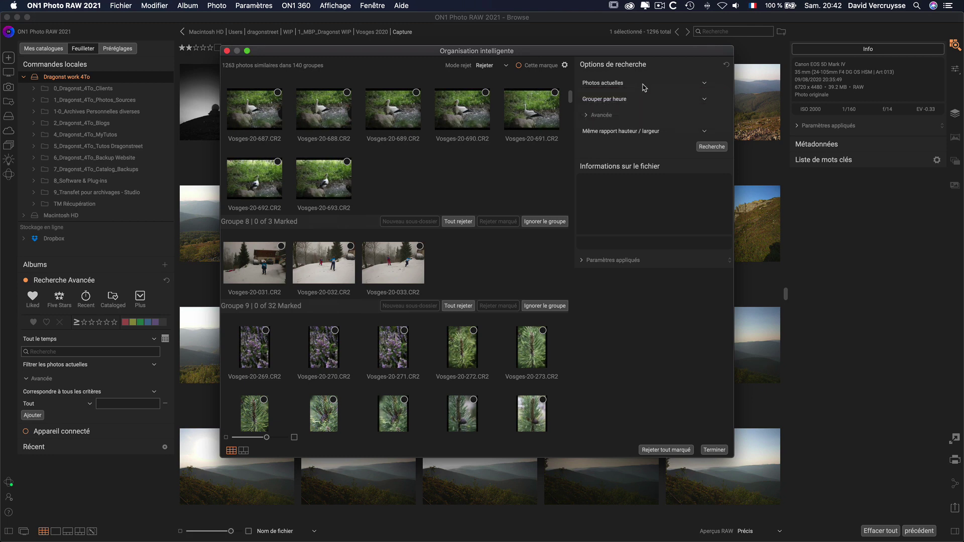
click(640, 101)
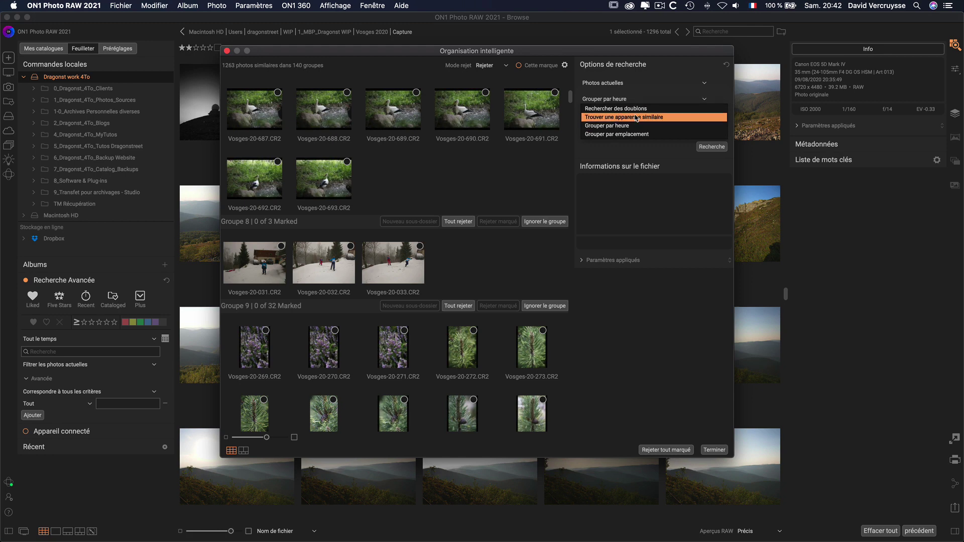
click(637, 117)
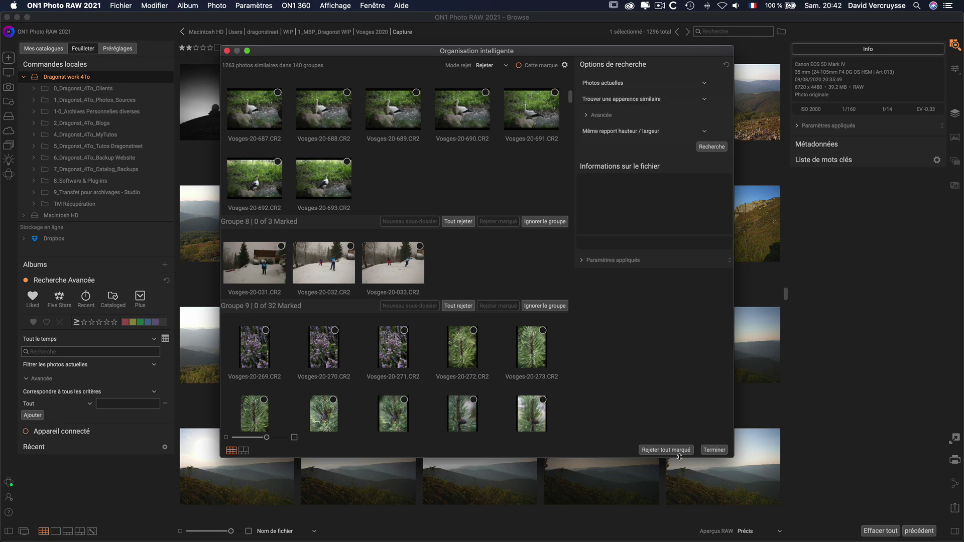
click(707, 450)
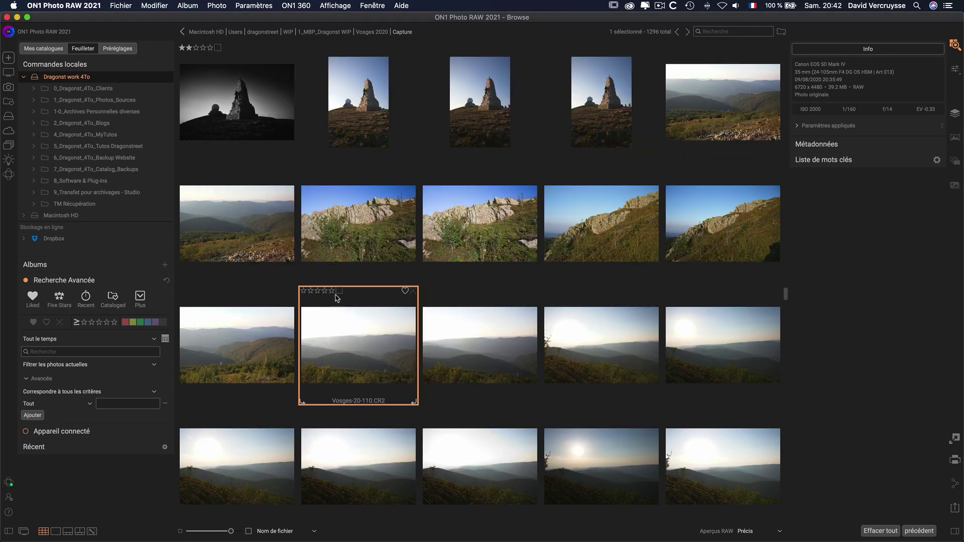
Step: Run a new Organisation intelligente search on the current photos in Apparence similaire mode and dismiss the welcome message
click(9, 159)
click(466, 276)
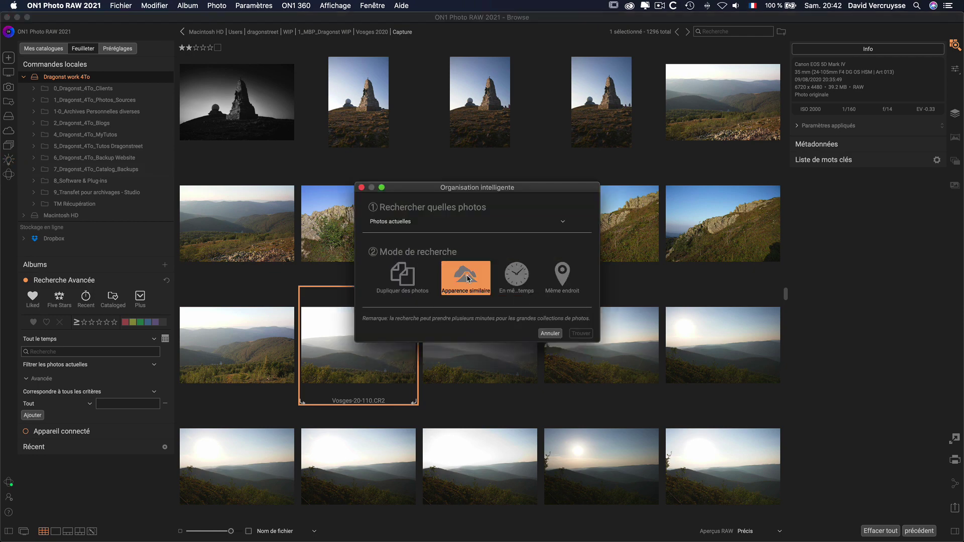
click(581, 334)
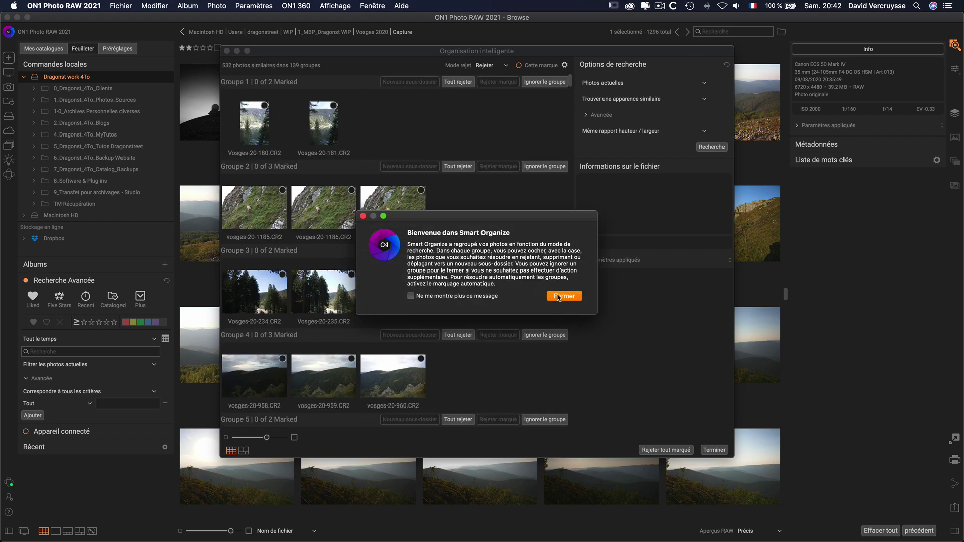
click(559, 297)
Step: Enlarge and reposition the Organisation intelligente window, and look through the groups of similar-looking photos
drag(221, 455, 62, 537)
drag(423, 52, 497, 25)
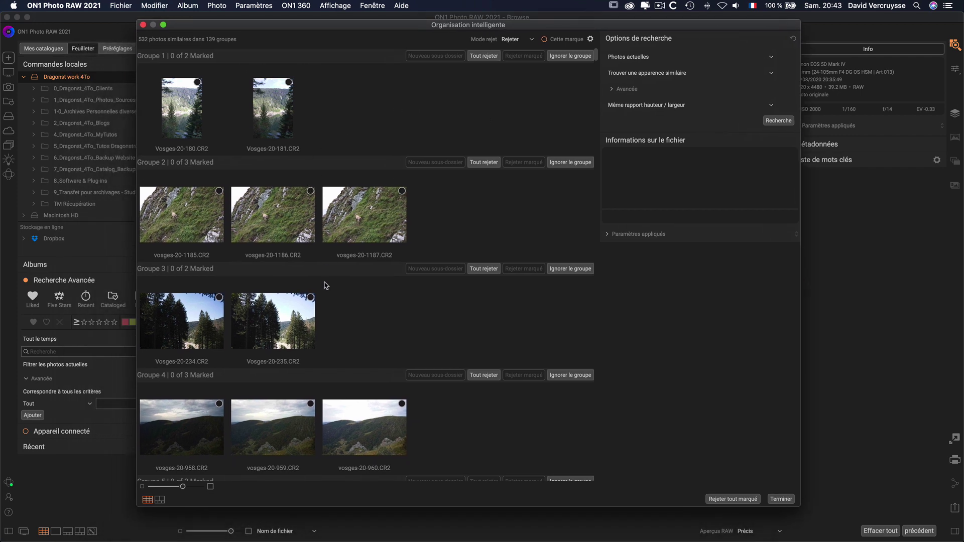
scroll(324, 285, down, 5)
scroll(344, 320, down, 20)
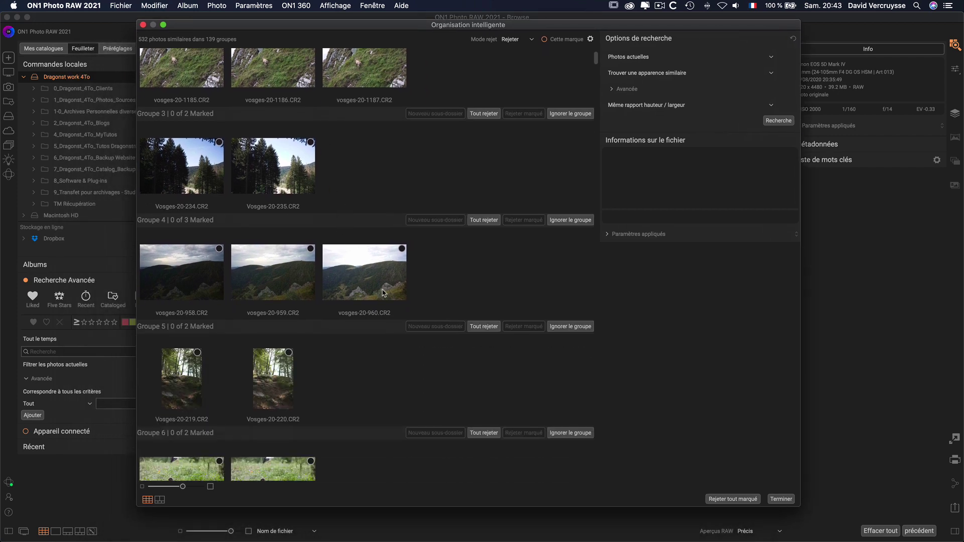
scroll(376, 221, down, 9)
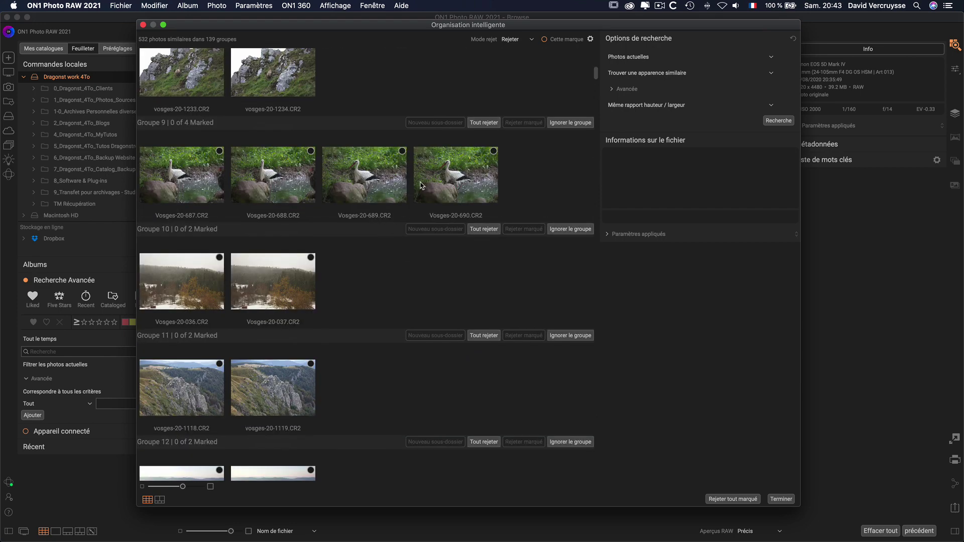
scroll(355, 371, down, 1)
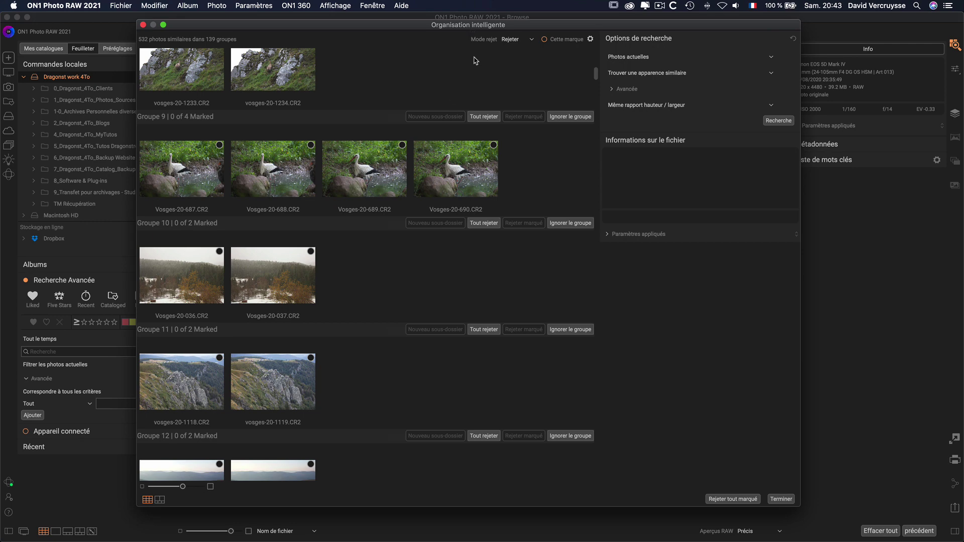
Step: Examine the advanced search options and the available rejection modes, keeping Mode rejet on Rejeter
click(612, 91)
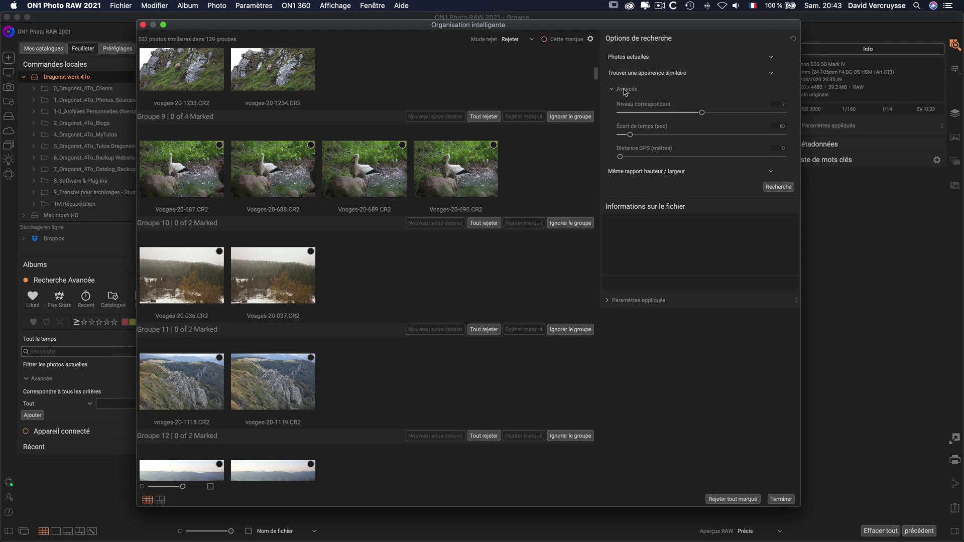
click(612, 90)
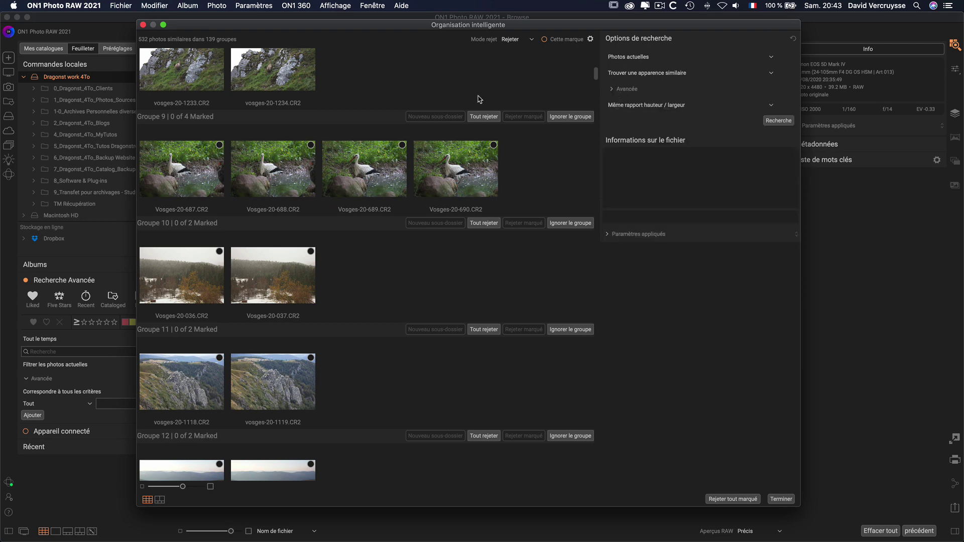
click(221, 150)
click(525, 40)
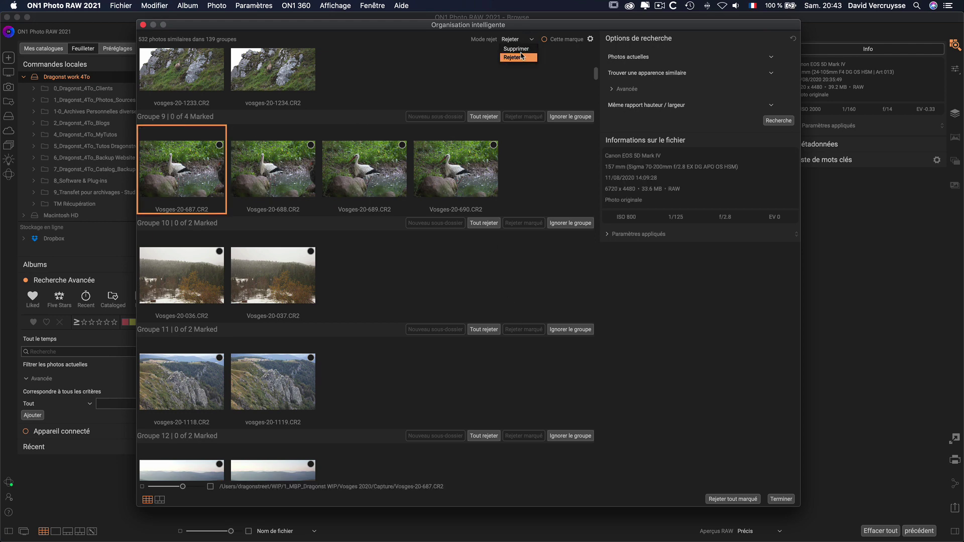
click(522, 57)
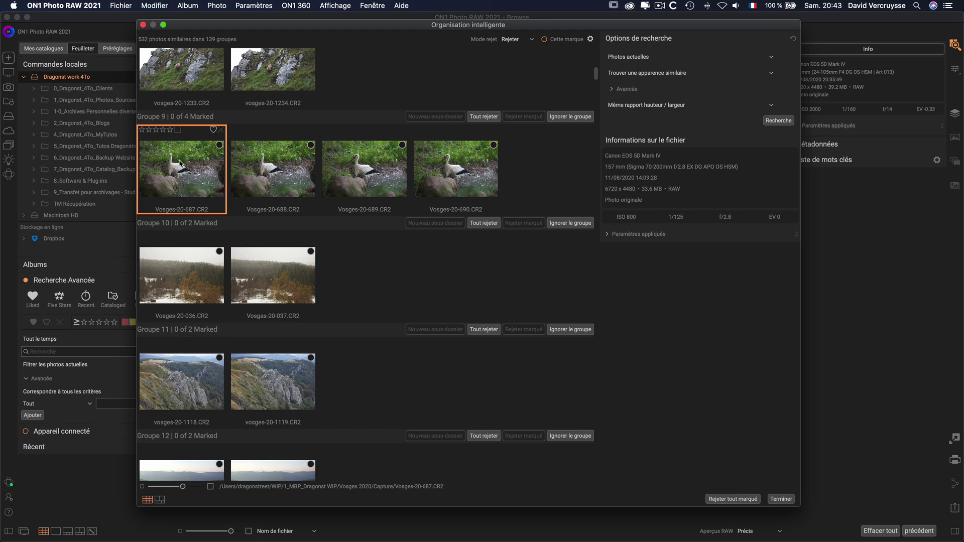
Step: Mark and unmark the first photos of Groupe 9 and Groupe 10, and finish Organisation intelligente without rejecting anything
click(219, 146)
click(220, 251)
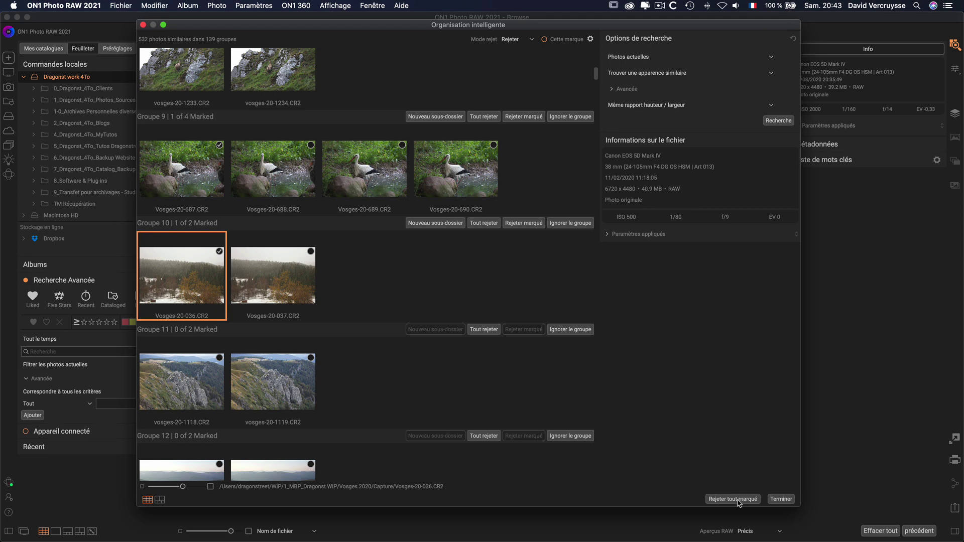
click(219, 251)
click(220, 151)
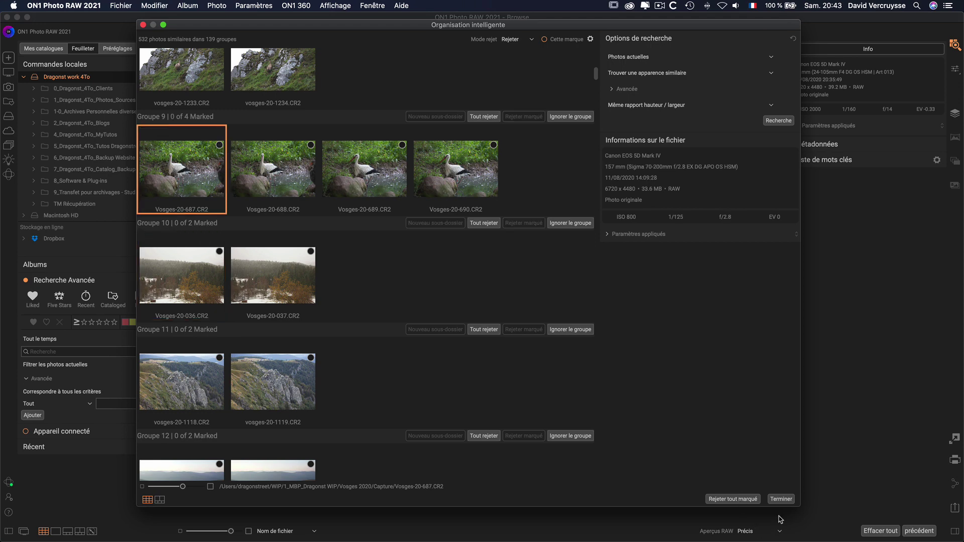
click(781, 499)
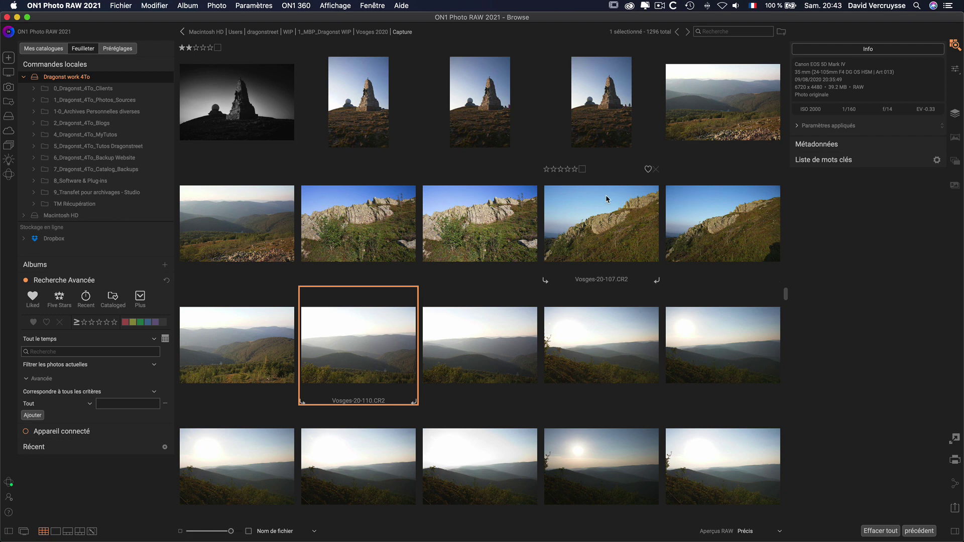
Step: Switch to Chrome, look through the Dragonstreet Photography home page, and open its Tutoriels On1 Photo RAW link
key(ctrl+Left)
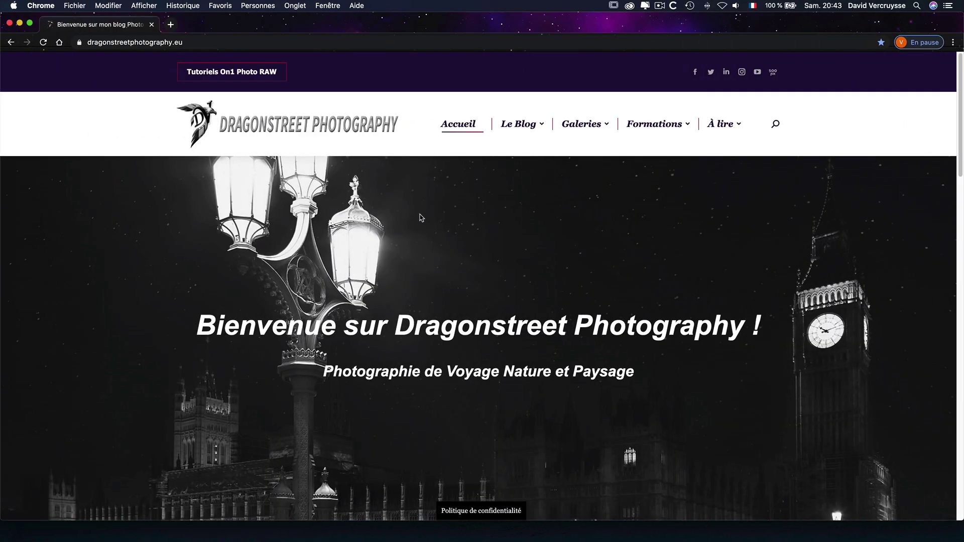
scroll(421, 217, down, 5)
scroll(420, 217, up, 5)
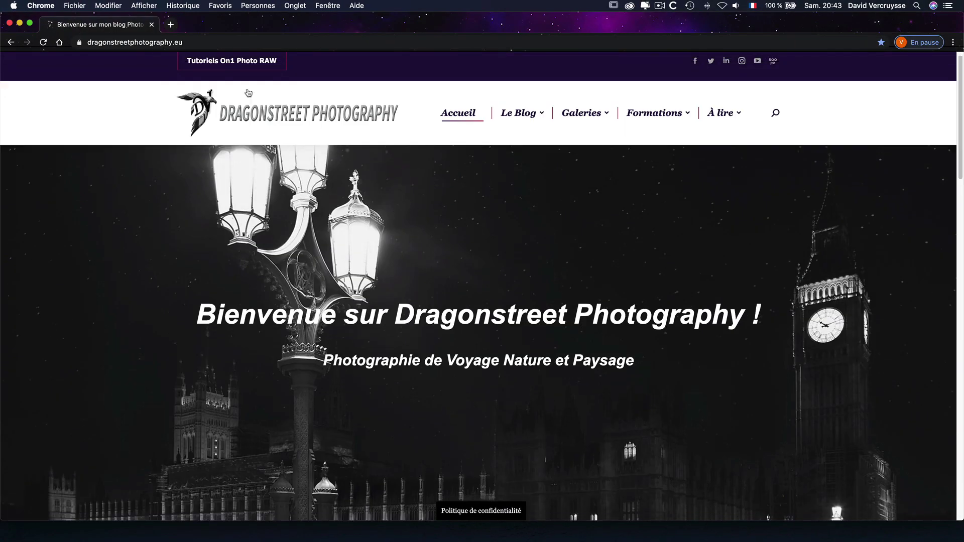
scroll(394, 226, down, 10)
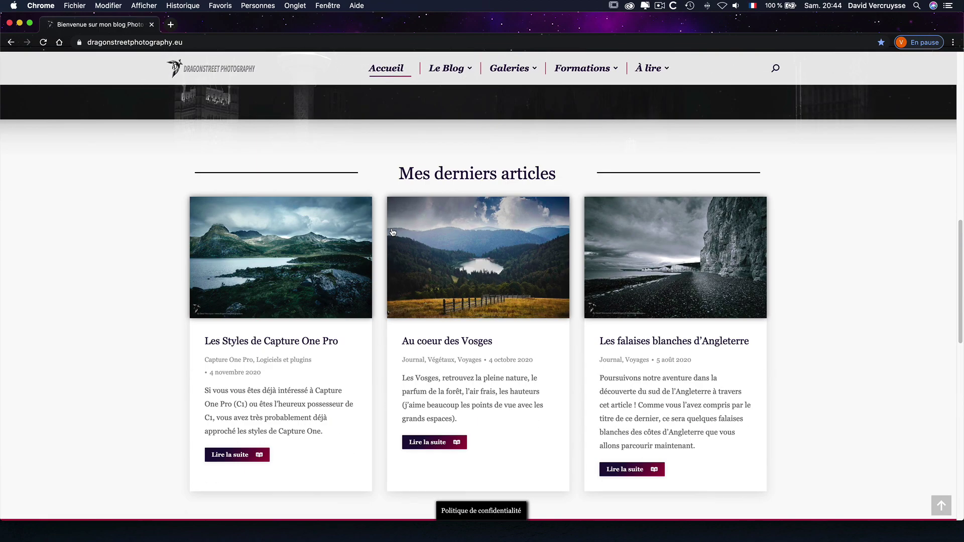
scroll(393, 232, down, 10)
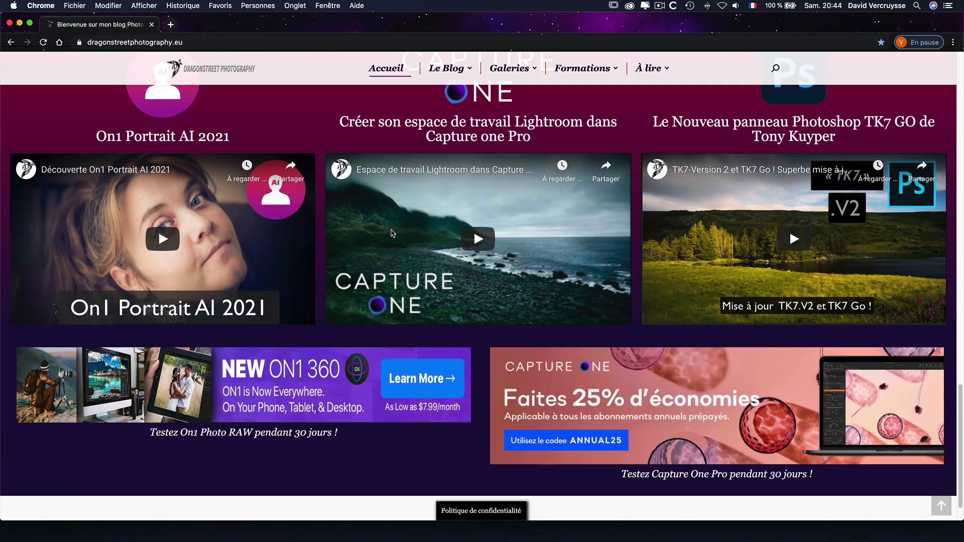
scroll(393, 234, up, 10)
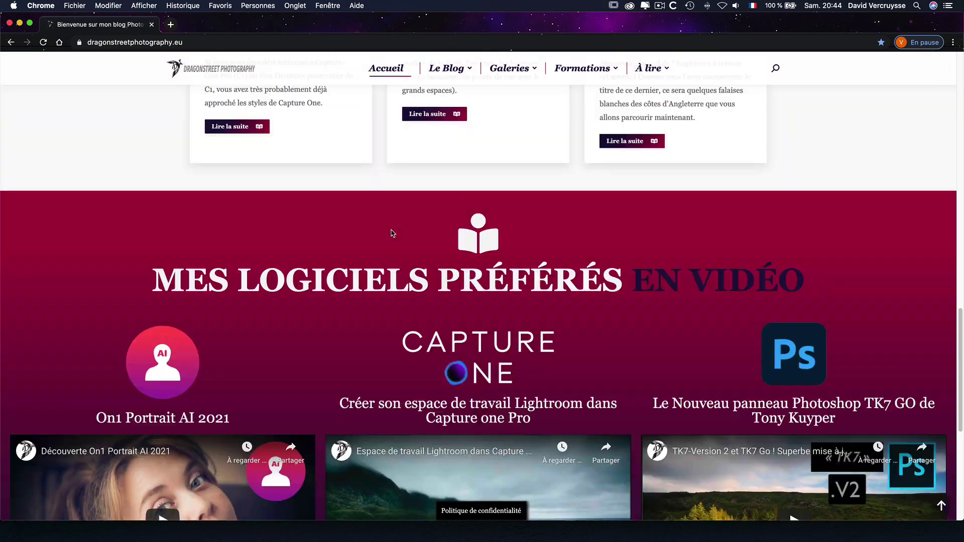
scroll(393, 233, up, 8)
scroll(392, 233, up, 5)
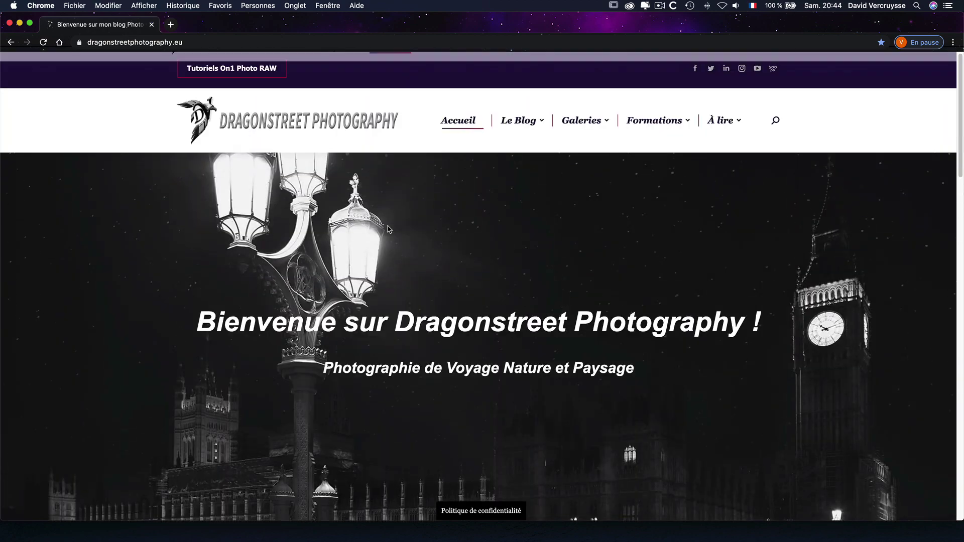
click(240, 65)
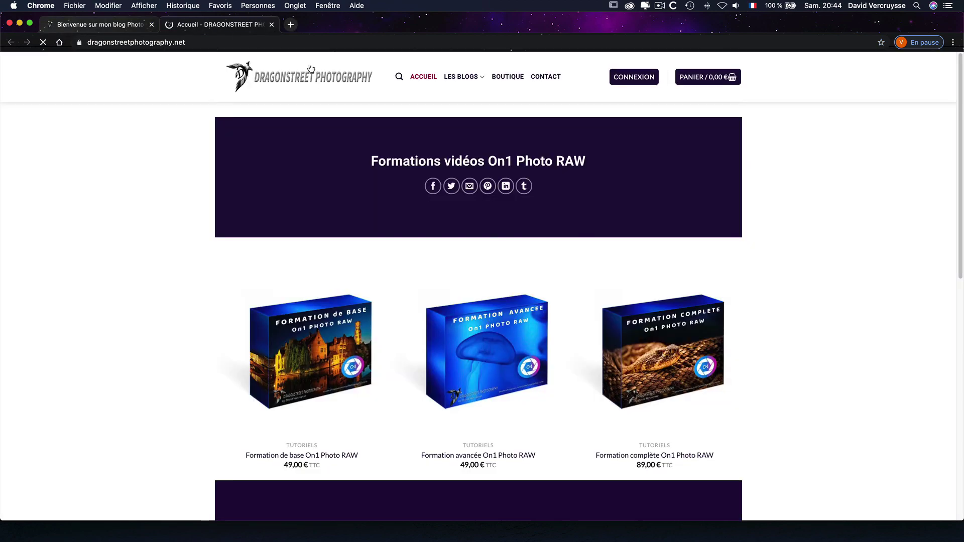